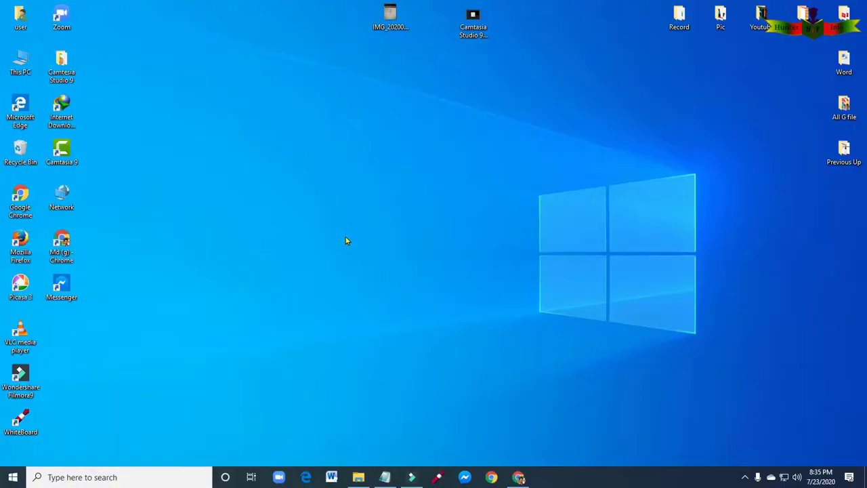
{"action": "left_click", "coordinate": [519, 478]}
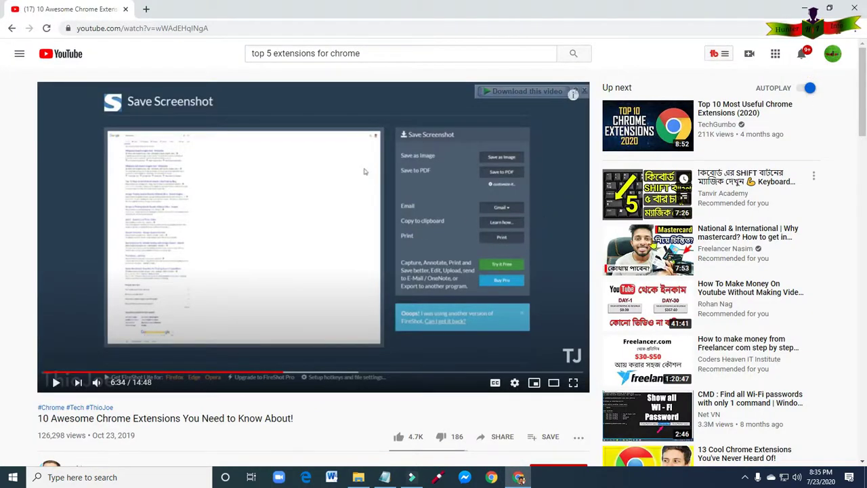
{"action": "mouse_move", "coordinate": [385, 479]}
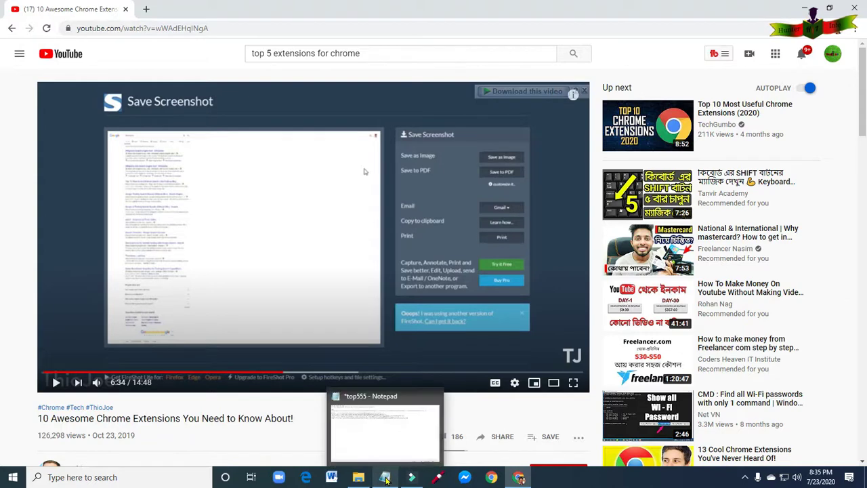
{"action": "left_click", "coordinate": [359, 477]}
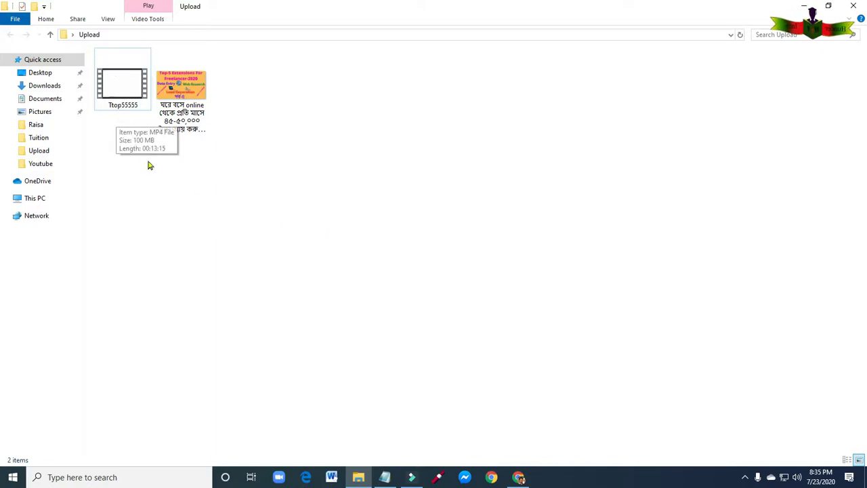
Step: Switch to the top555 notes in Notepad and copy the title line "Top-5 Best Google Chrome Extensions for Freelancers//bangla tutorial-2020//Part-5"
{"action": "left_click", "coordinate": [383, 478]}
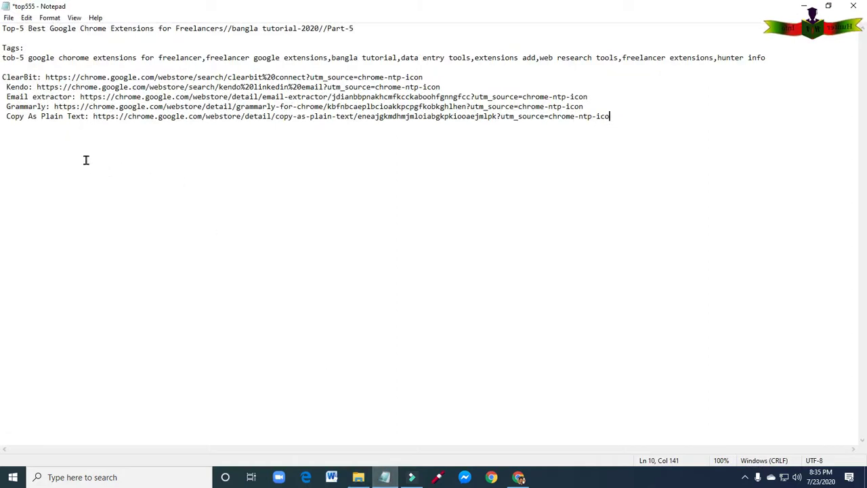
{"action": "left_click_drag", "start_coordinate": [2, 28], "coordinate": [358, 28]}
{"action": "right_click", "coordinate": [317, 25]}
{"action": "left_click", "coordinate": [332, 60]}
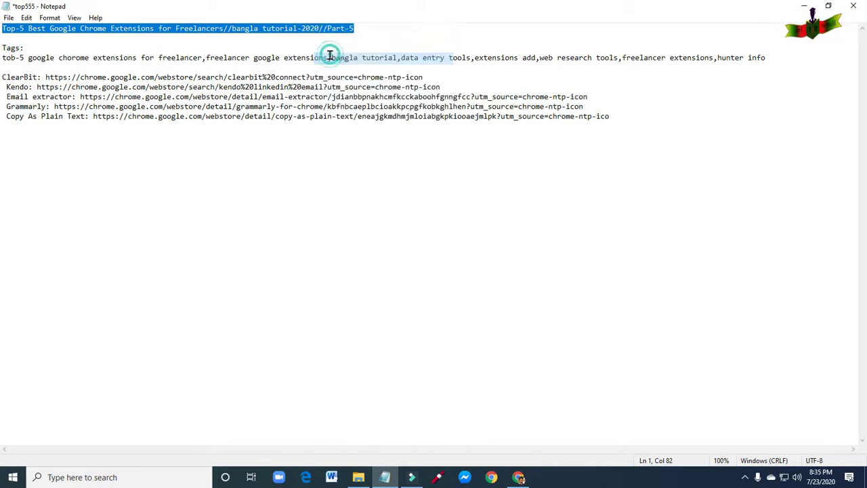
Step: In the Upload folder, rename the video file Ttop55555 with the copied title, "Top-5 Best Google Chrome Extensions for Freelancersbangla tutorial-2020Part-5"
{"action": "left_click", "coordinate": [359, 477]}
{"action": "left_click", "coordinate": [117, 94]}
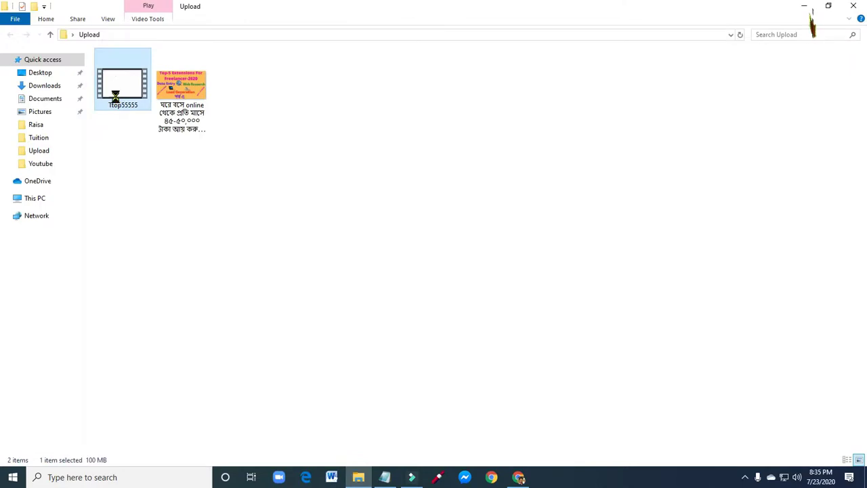
{"action": "right_click", "coordinate": [115, 96]}
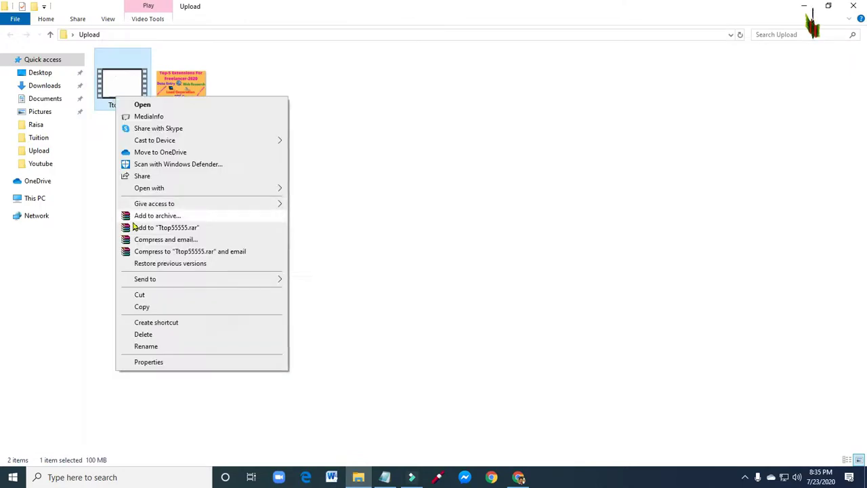
{"action": "left_click", "coordinate": [145, 346]}
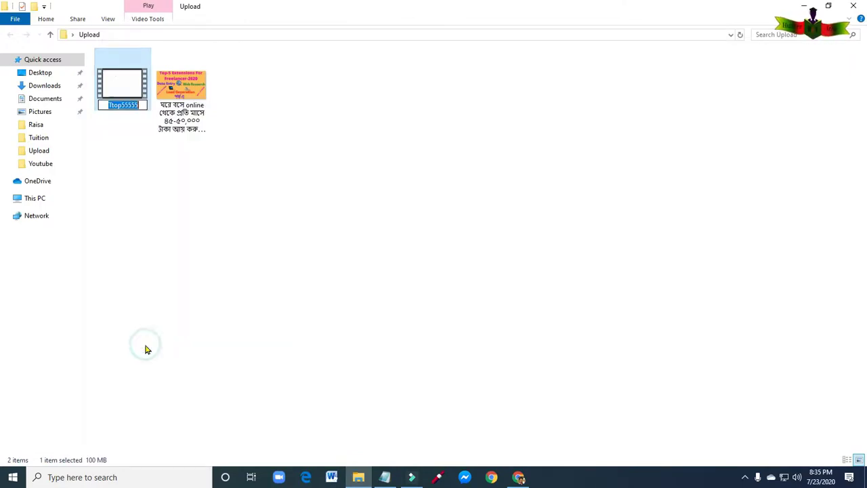
{"action": "right_click", "coordinate": [124, 103]}
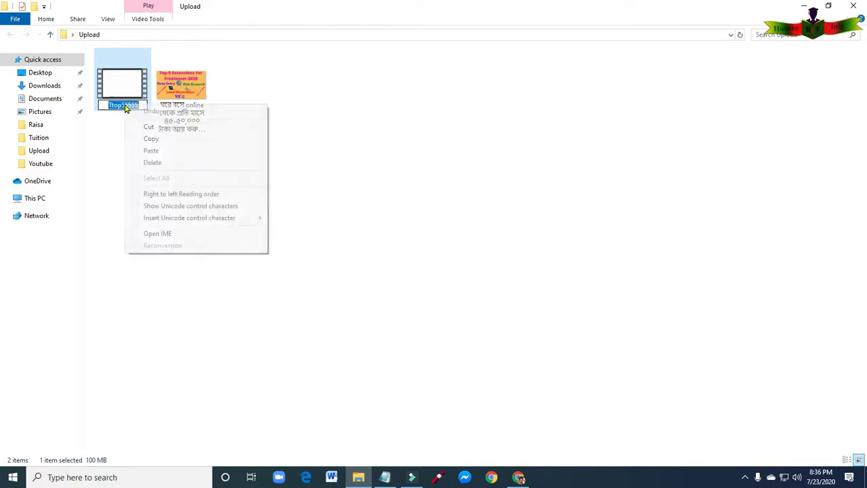
{"action": "left_click", "coordinate": [150, 150]}
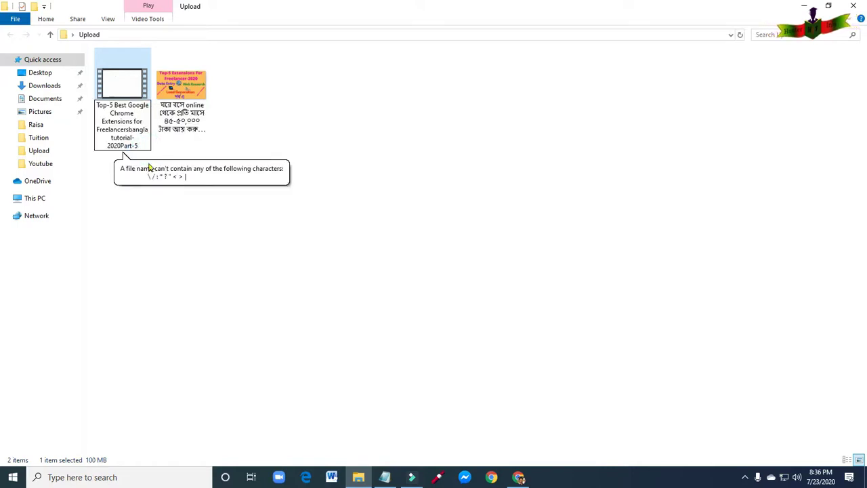
{"action": "left_click", "coordinate": [155, 196]}
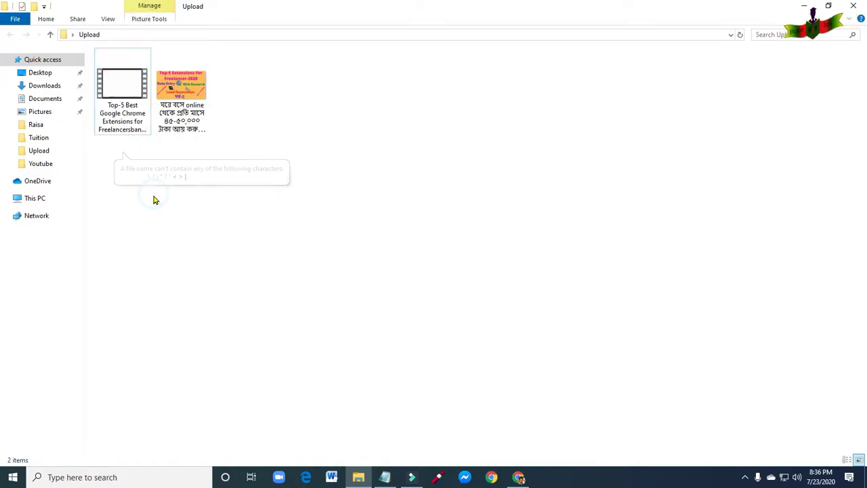
Step: Rename the thumbnail image in the Upload folder with the same copied title, "Top-5 Best Google Chrome Extensions for Freelancersbangla tutorial-2020Part-5"
{"action": "left_click", "coordinate": [171, 116]}
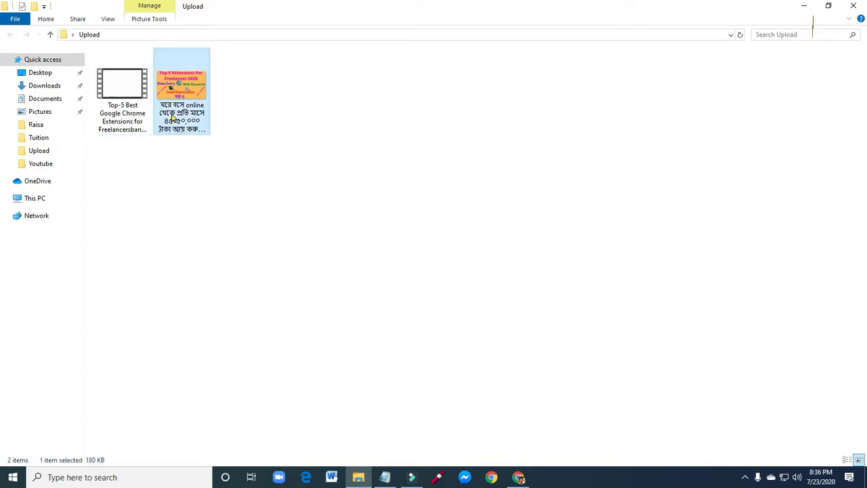
{"action": "right_click", "coordinate": [172, 116]}
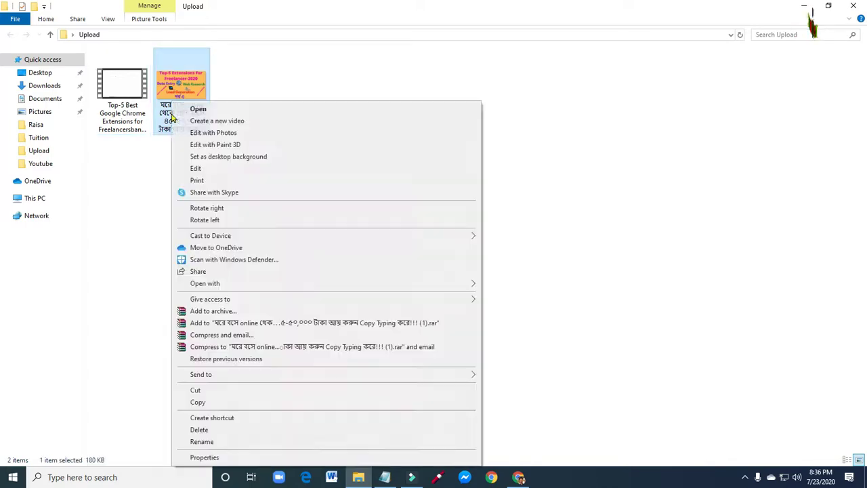
{"action": "left_click", "coordinate": [204, 441]}
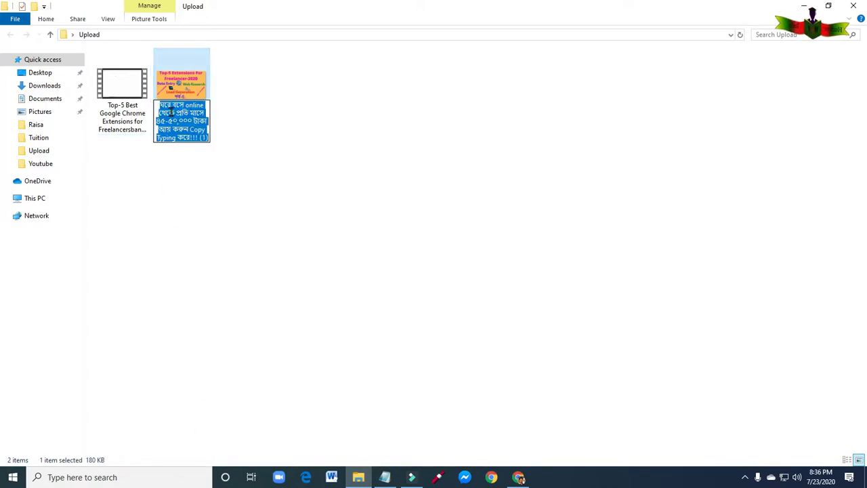
{"action": "right_click", "coordinate": [172, 116]}
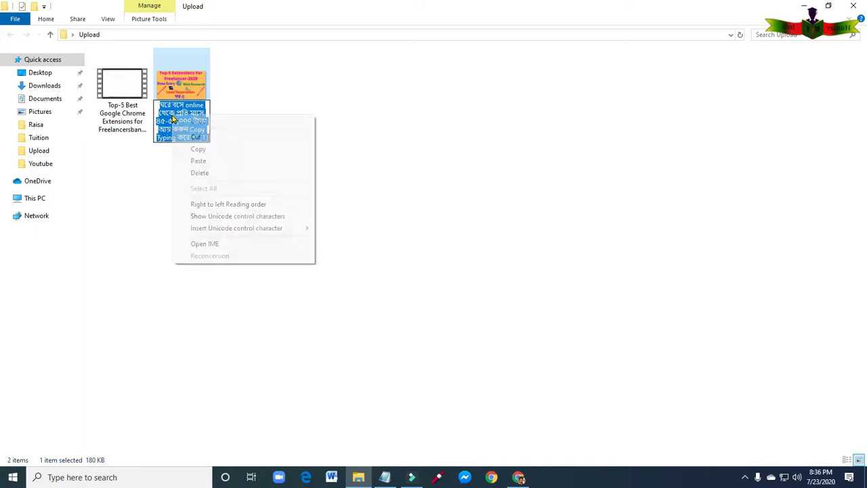
{"action": "left_click", "coordinate": [196, 161]}
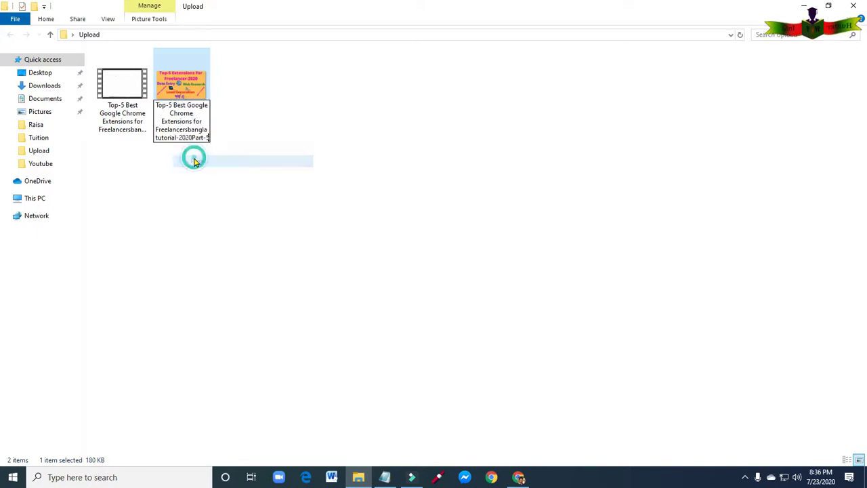
{"action": "left_click", "coordinate": [225, 147]}
{"action": "left_click", "coordinate": [114, 127]}
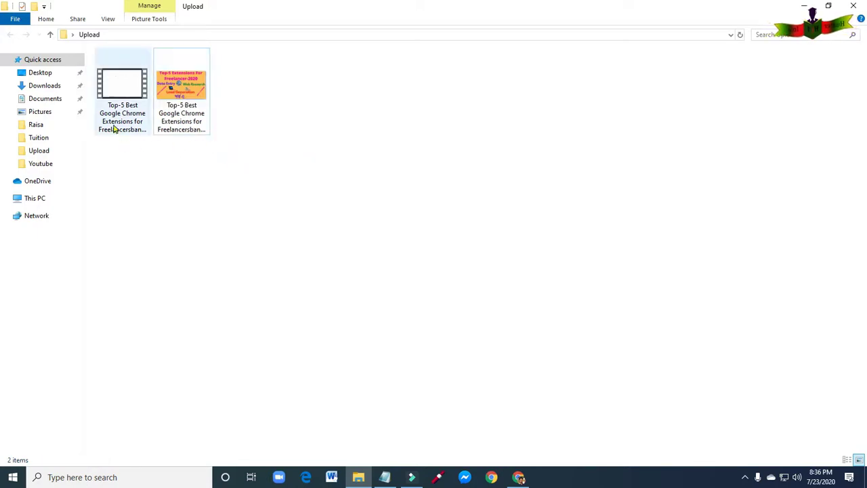
{"action": "right_click", "coordinate": [113, 122]}
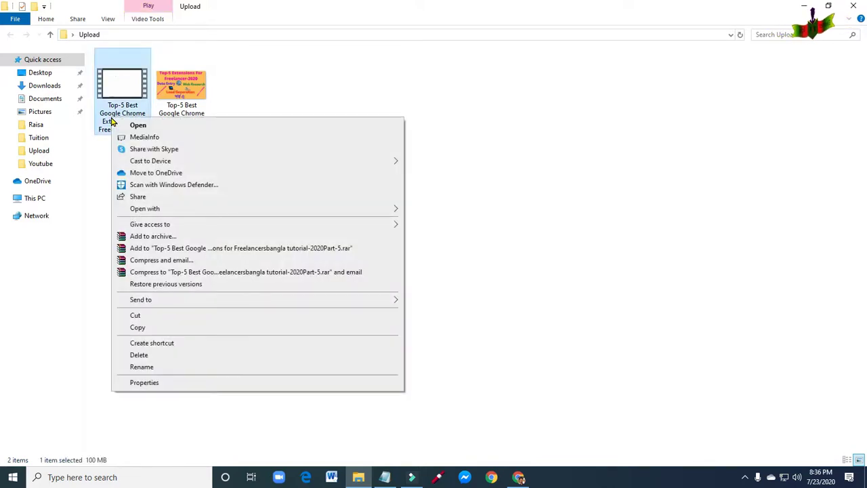
{"action": "left_click", "coordinate": [287, 105]}
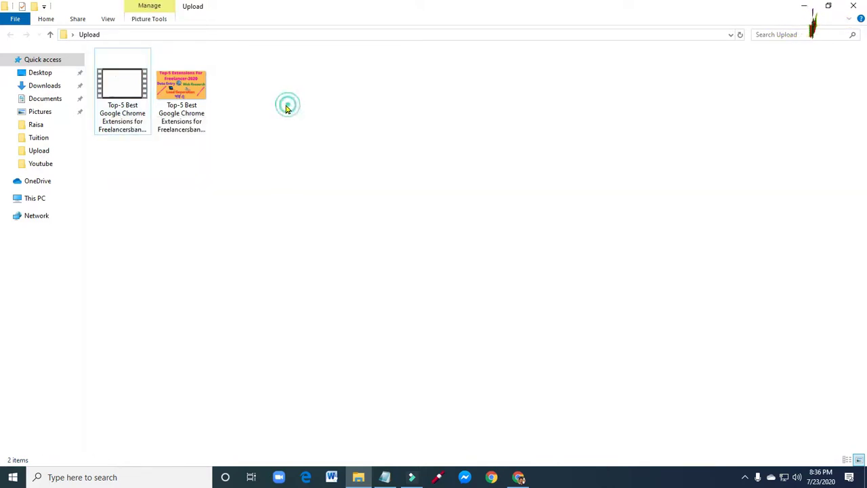
Step: Open the video file's detailed properties and paste the copied title "Top-5 Best Google Chrome Extensions for Freelancersbangla tutorial-2020Part-5" as its Title
{"action": "right_click", "coordinate": [118, 117]}
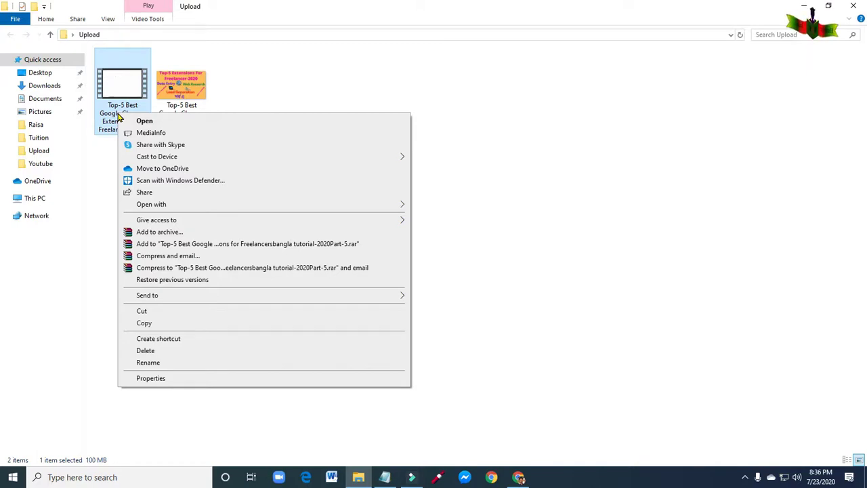
{"action": "left_click", "coordinate": [150, 379]}
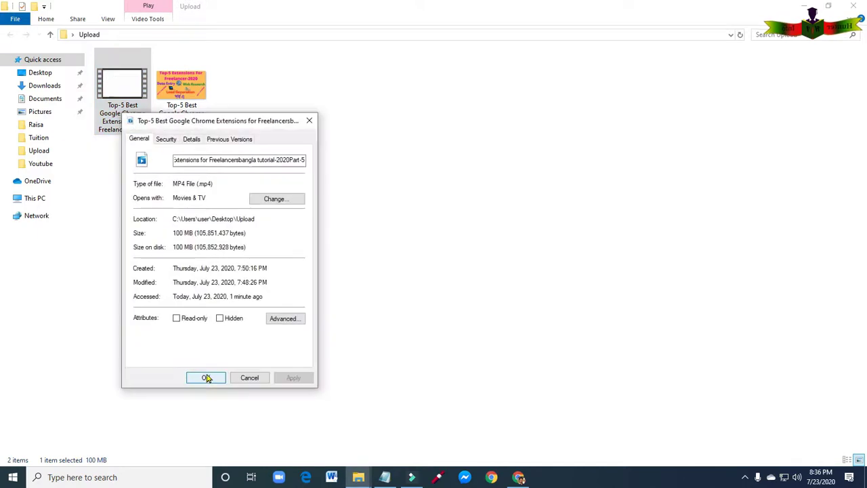
{"action": "left_click", "coordinate": [193, 139]}
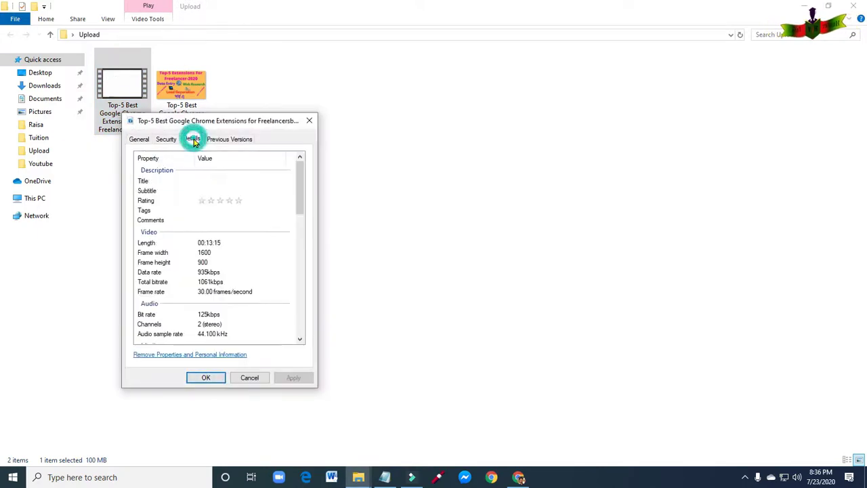
{"action": "left_click", "coordinate": [204, 178]}
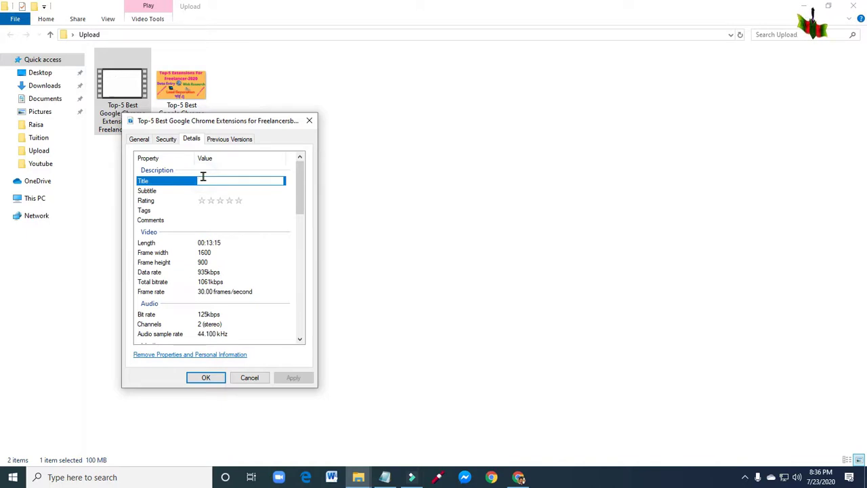
{"action": "right_click", "coordinate": [204, 180]}
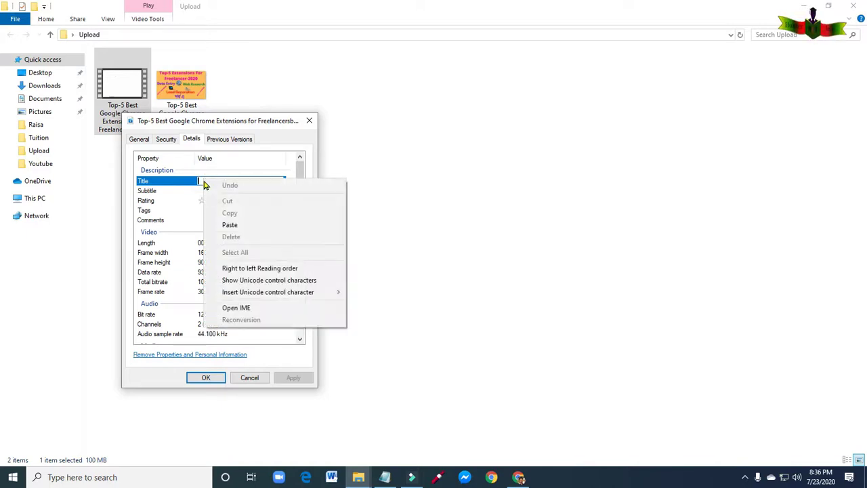
{"action": "left_click", "coordinate": [229, 225]}
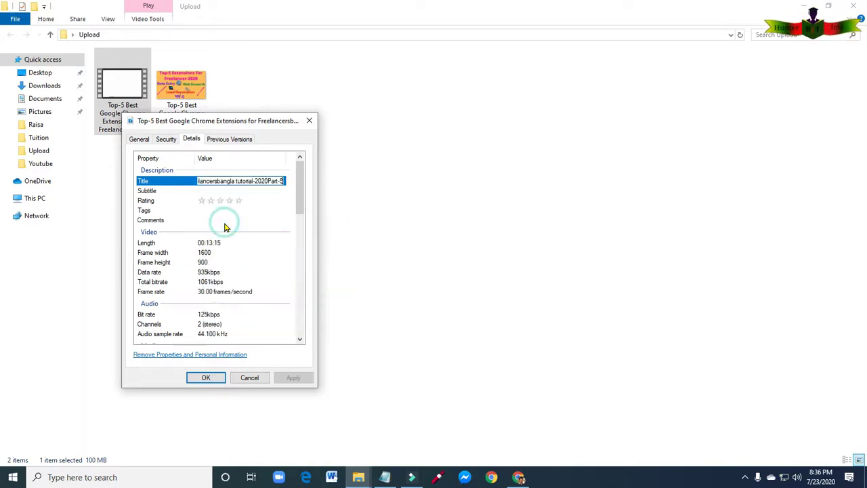
Step: Paste the same copied title as the video's Subtitle and set its Rating to four stars
{"action": "left_click", "coordinate": [208, 189]}
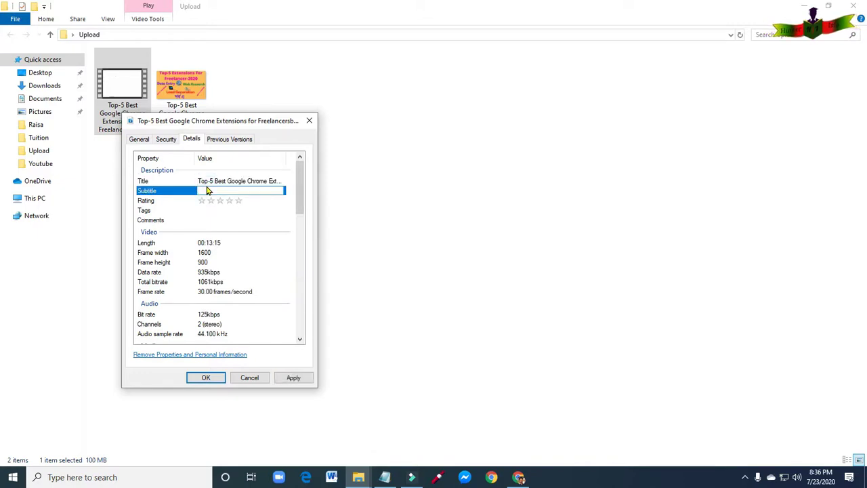
{"action": "right_click", "coordinate": [206, 190]}
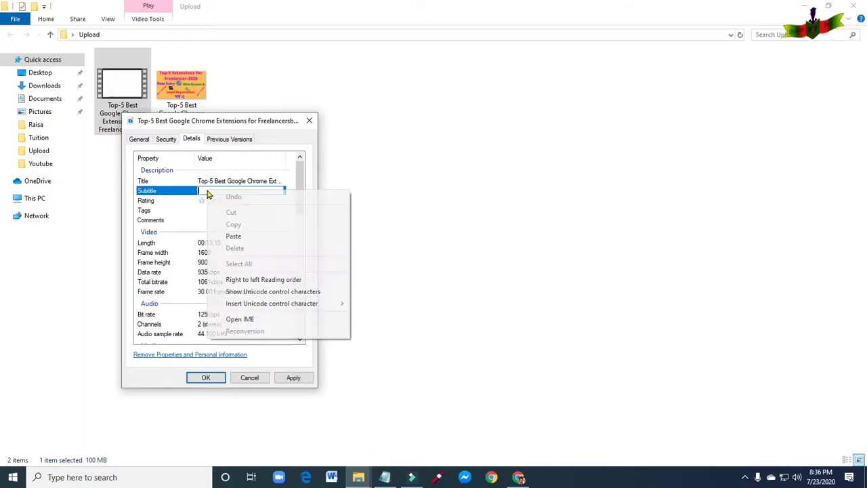
{"action": "left_click", "coordinate": [227, 237]}
{"action": "left_click", "coordinate": [211, 201]}
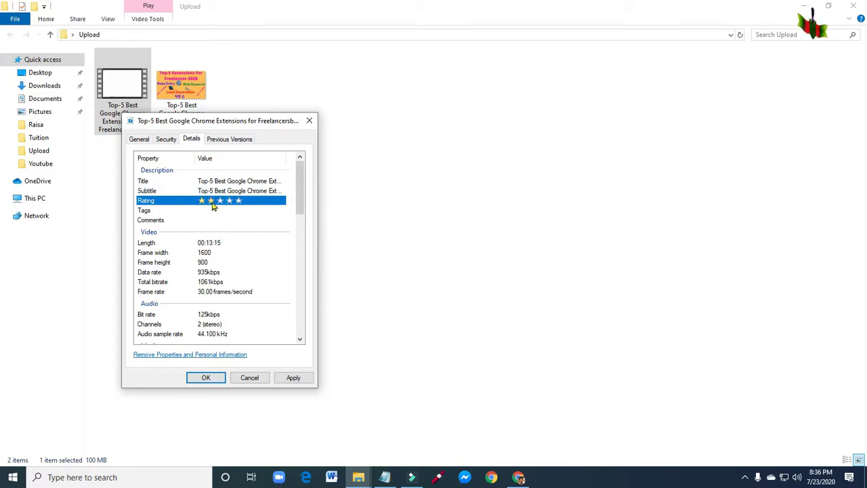
{"action": "left_click", "coordinate": [238, 201]}
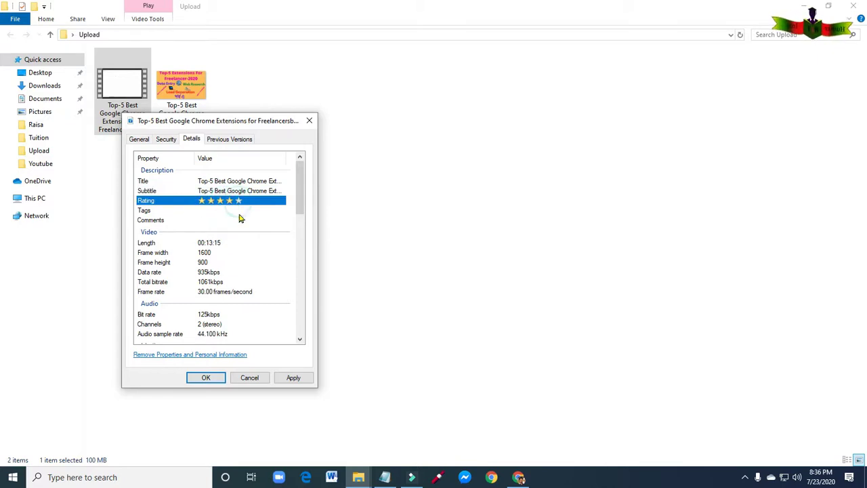
Step: Start a Tags entry for the video, and copy the full comma-separated tag line under "Tags:" from the top555 notes in Notepad
{"action": "left_click", "coordinate": [217, 210]}
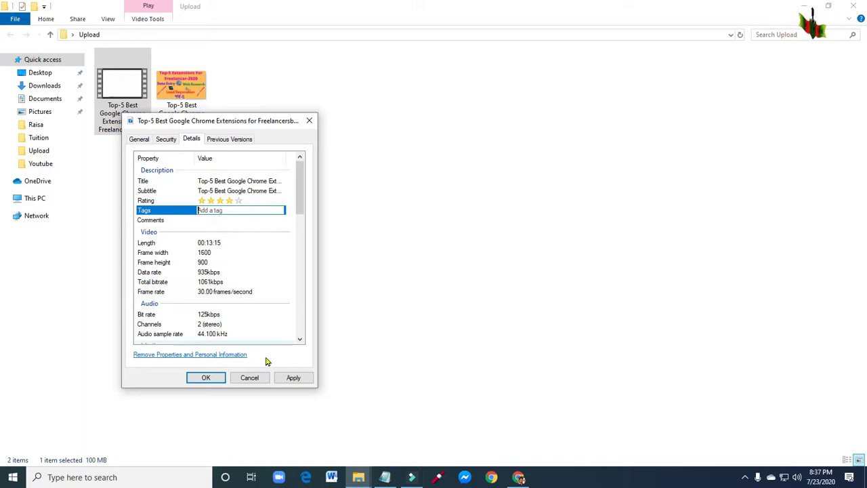
{"action": "left_click", "coordinate": [384, 471]}
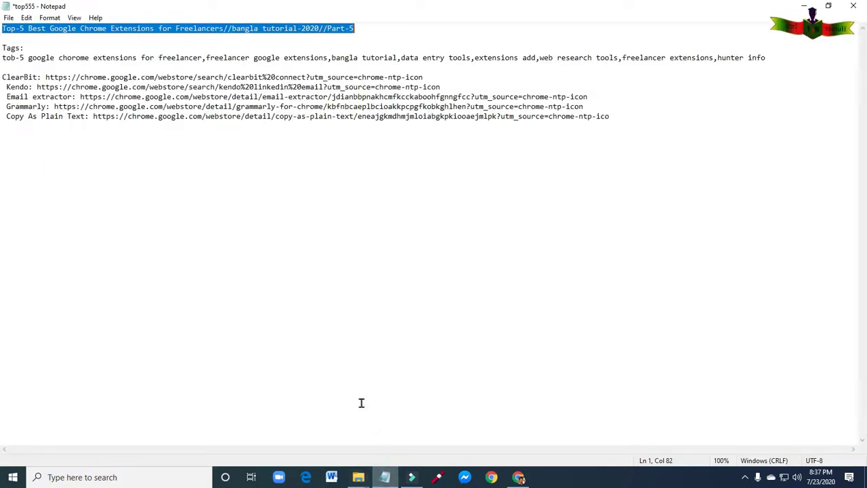
{"action": "left_click_drag", "start_coordinate": [2, 56], "coordinate": [108, 63]}
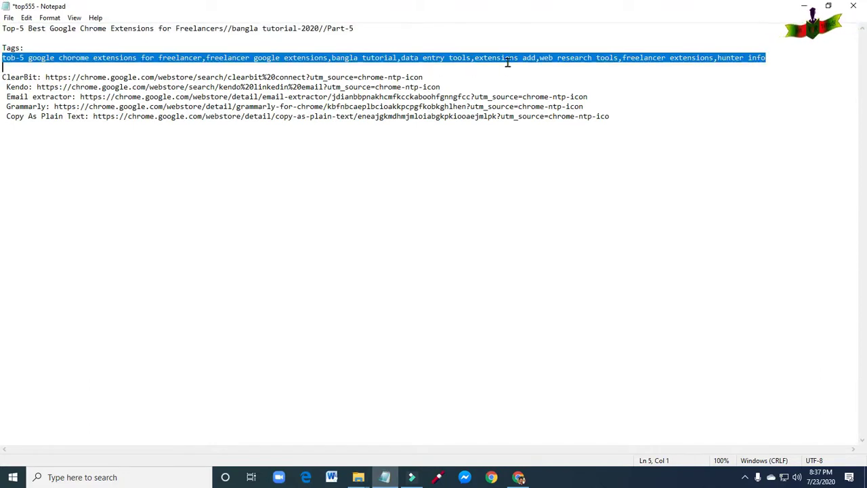
{"action": "left_click_drag", "start_coordinate": [622, 62], "coordinate": [768, 58]}
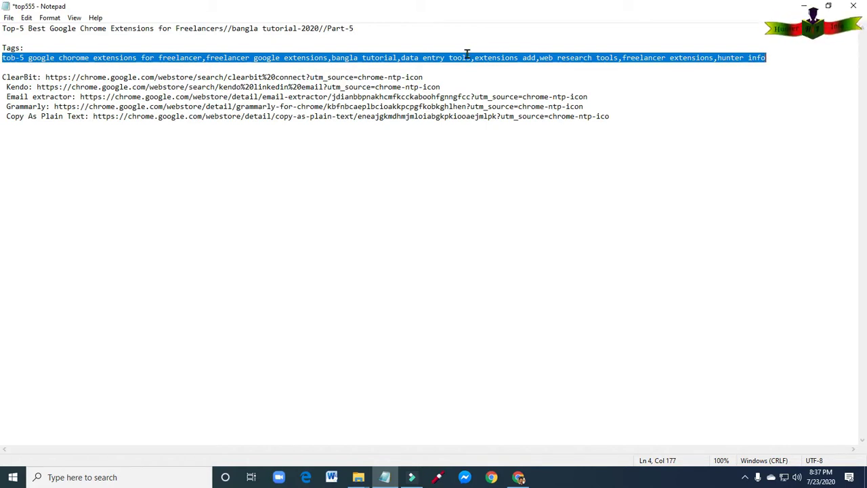
{"action": "right_click", "coordinate": [267, 56]}
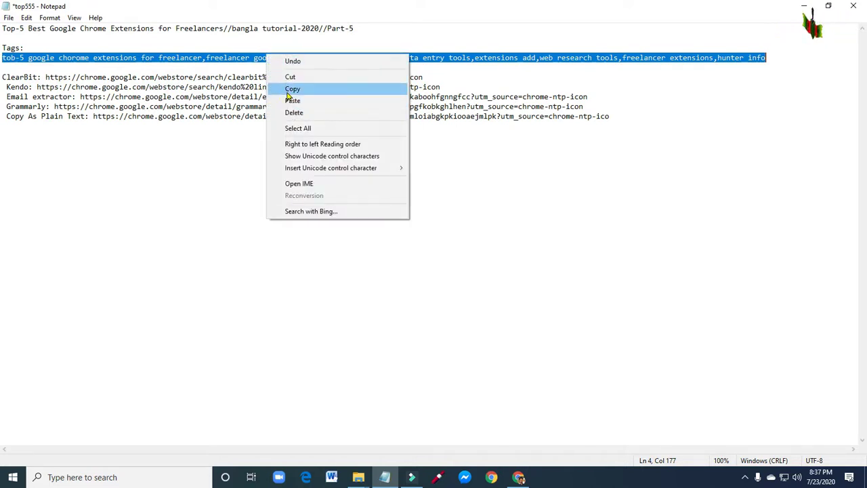
{"action": "left_click", "coordinate": [288, 88]}
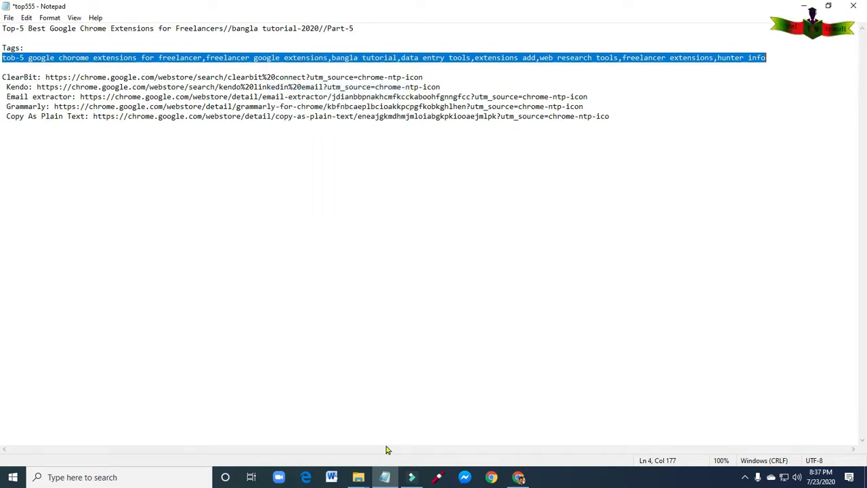
Step: Return to the video file's properties and paste the copied tag line, "tob-5 google chorome extensions for freelancer" through "hunter info", as its Tags
{"action": "left_click", "coordinate": [353, 479]}
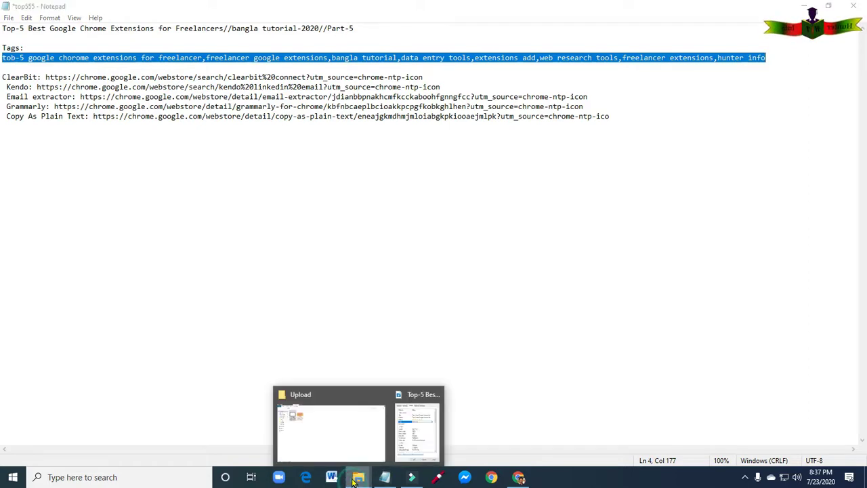
{"action": "left_click", "coordinate": [396, 440]}
{"action": "left_click", "coordinate": [212, 211]}
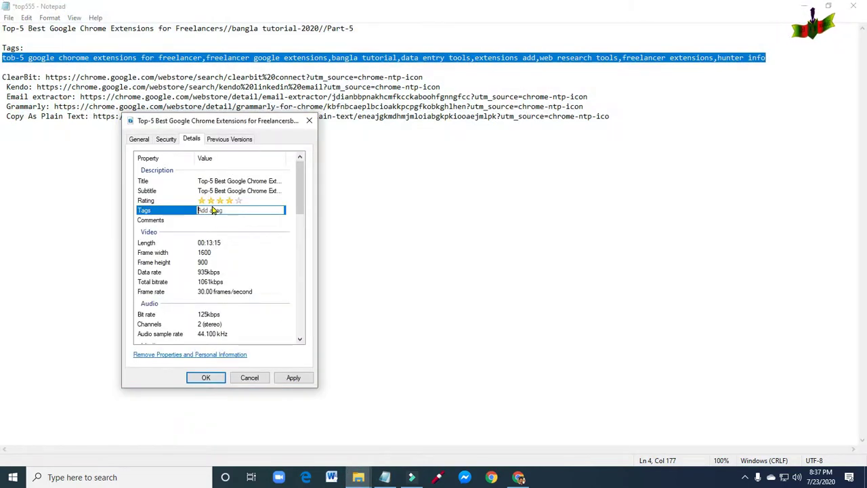
{"action": "right_click", "coordinate": [212, 211]}
{"action": "left_click", "coordinate": [237, 253]}
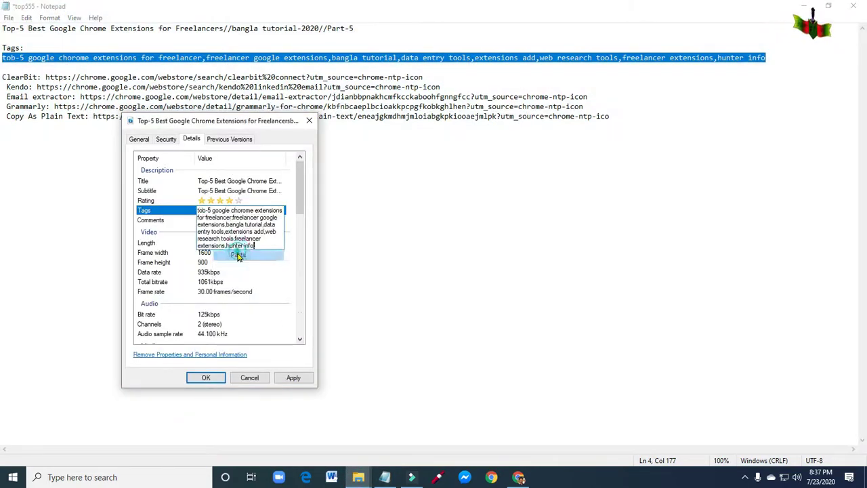
{"action": "left_click", "coordinate": [245, 272]}
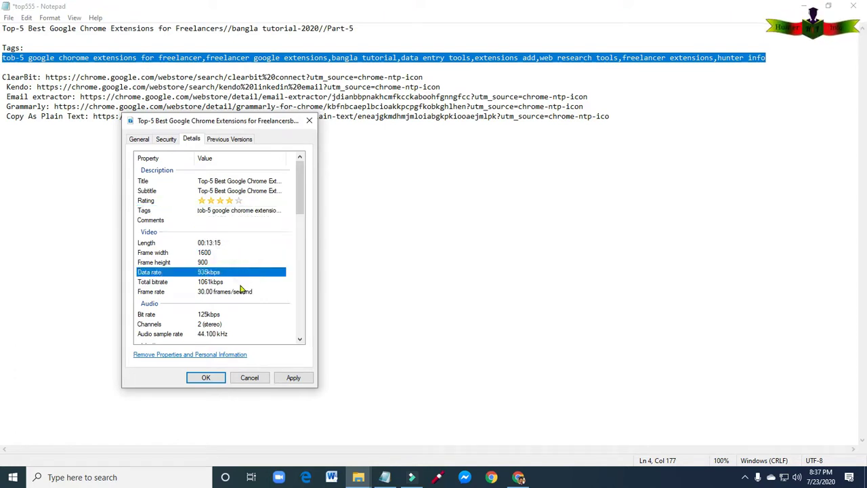
Step: Enter "hunter info" as the Directors value in the Origin section of the video's properties
{"action": "scroll", "coordinate": [236, 286], "scroll_direction": "down", "scroll_amount": 2}
{"action": "scroll", "coordinate": [227, 264], "scroll_direction": "down", "scroll_amount": 2}
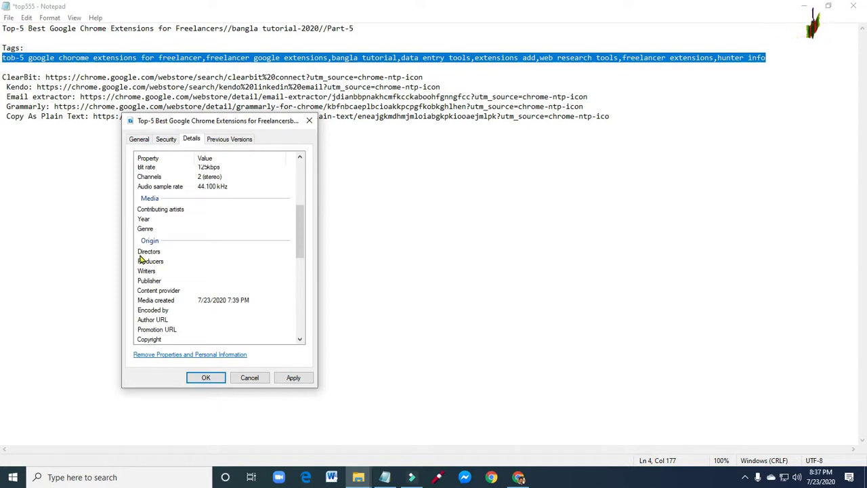
{"action": "left_click", "coordinate": [202, 252]}
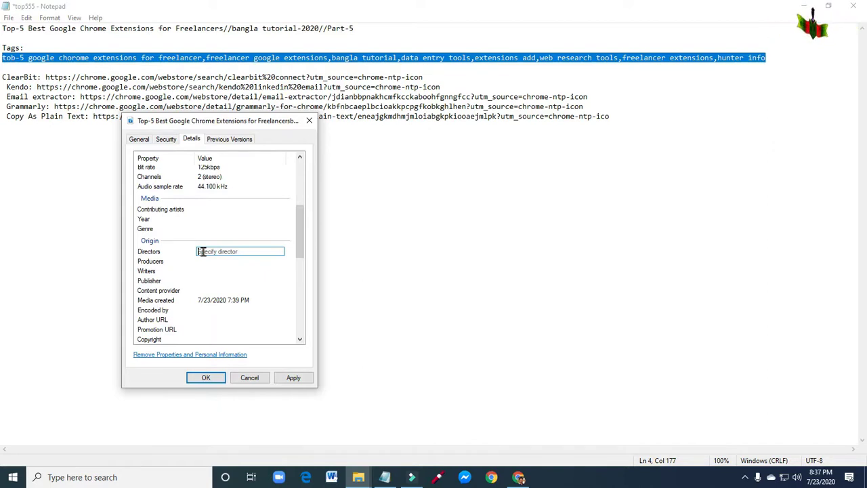
{"action": "type", "text": "H"}
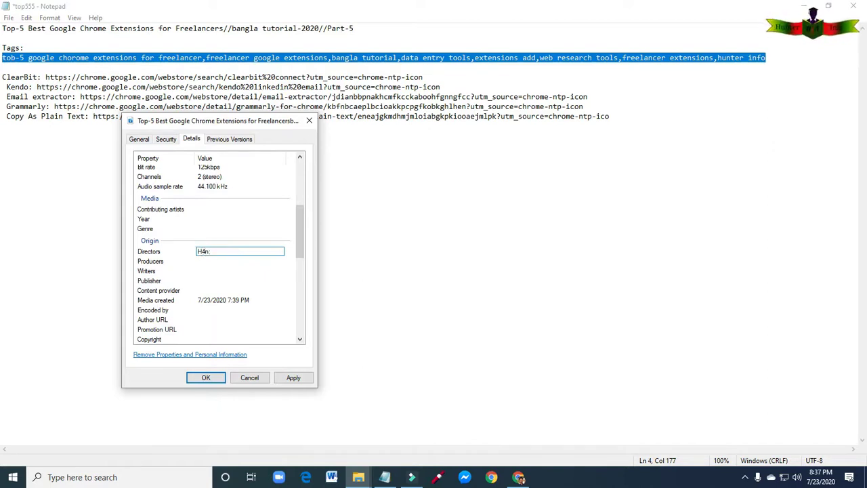
{"action": "key", "text": "BackSpace"}
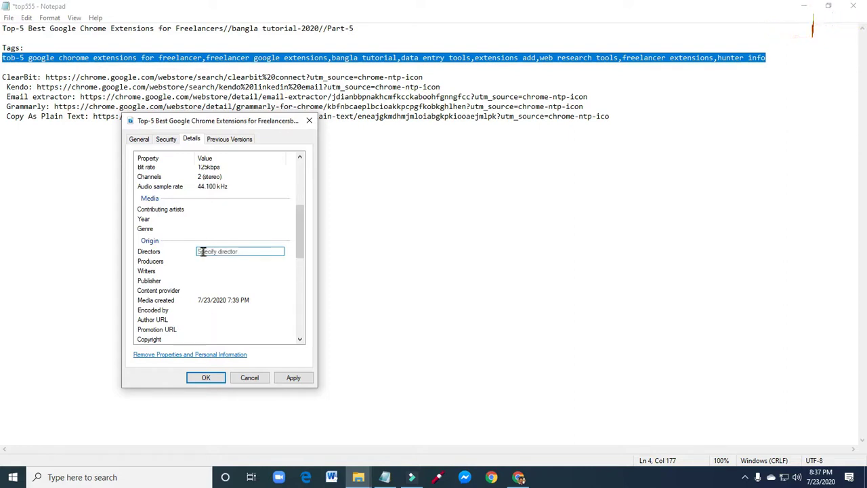
{"action": "type", "text": "hunter info"}
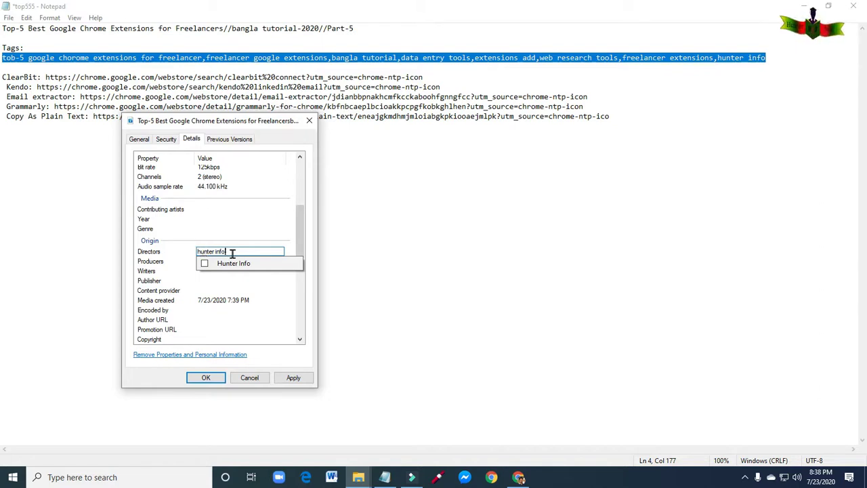
Step: Copy the whole "hunter info" text from the Directors property
{"action": "left_click", "coordinate": [233, 251]}
{"action": "left_click", "coordinate": [219, 251]}
{"action": "left_click", "coordinate": [223, 252]}
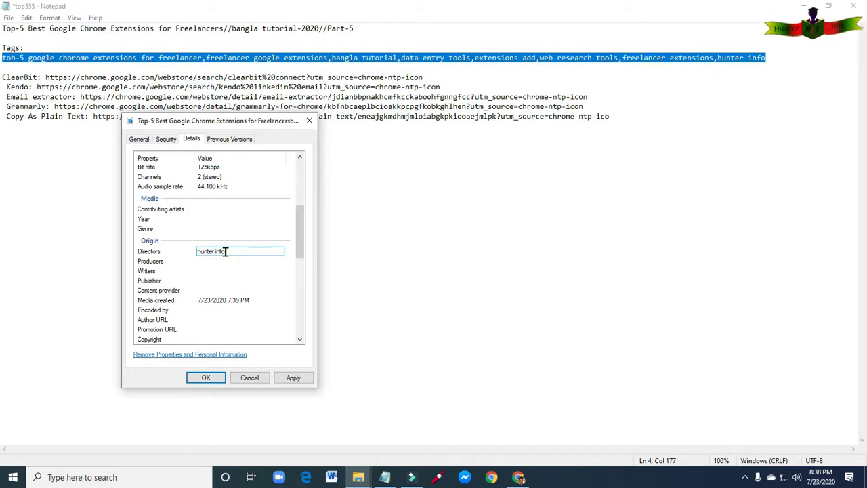
{"action": "left_click", "coordinate": [216, 251]}
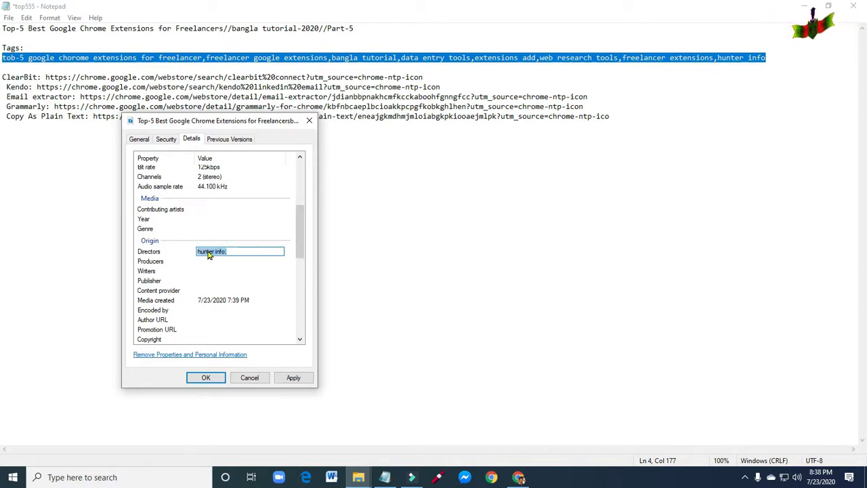
{"action": "right_click", "coordinate": [212, 254]}
{"action": "left_click", "coordinate": [234, 284]}
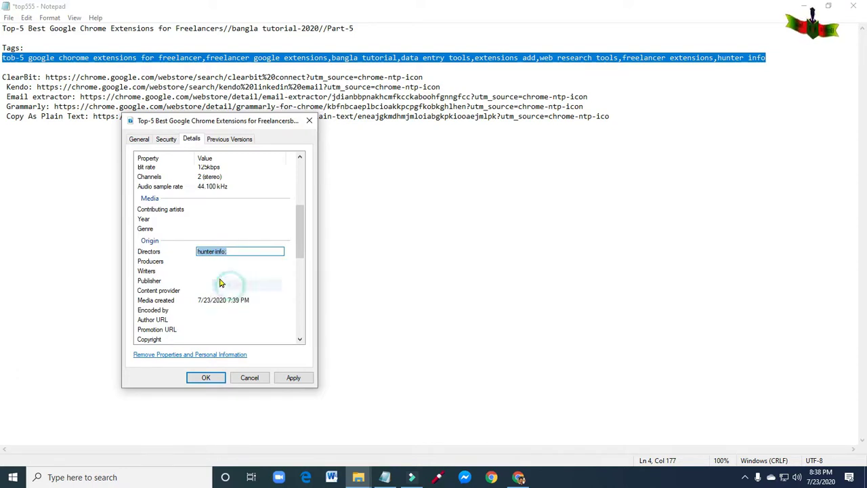
Step: Paste the copied "hunter info" text as the video's Producers and Writers
{"action": "left_click", "coordinate": [204, 261]}
{"action": "left_click", "coordinate": [203, 261]}
{"action": "right_click", "coordinate": [203, 262]}
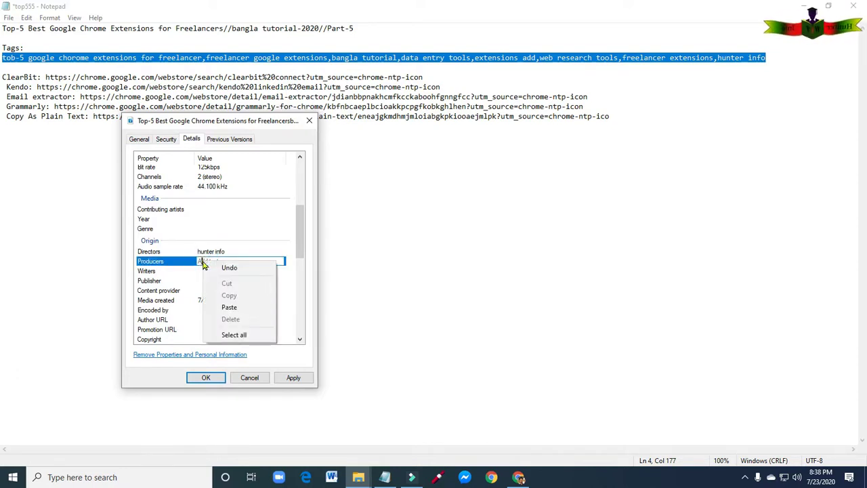
{"action": "left_click", "coordinate": [229, 308]}
{"action": "left_click", "coordinate": [207, 271]}
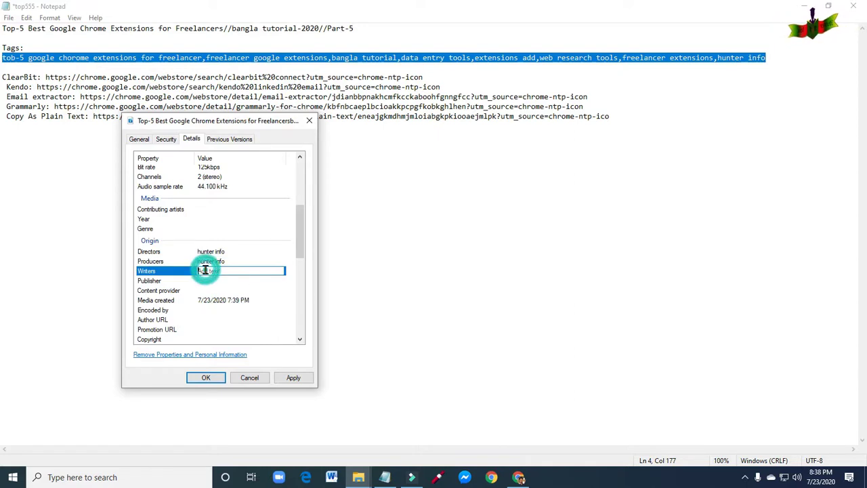
{"action": "right_click", "coordinate": [205, 271]}
{"action": "left_click", "coordinate": [232, 315]}
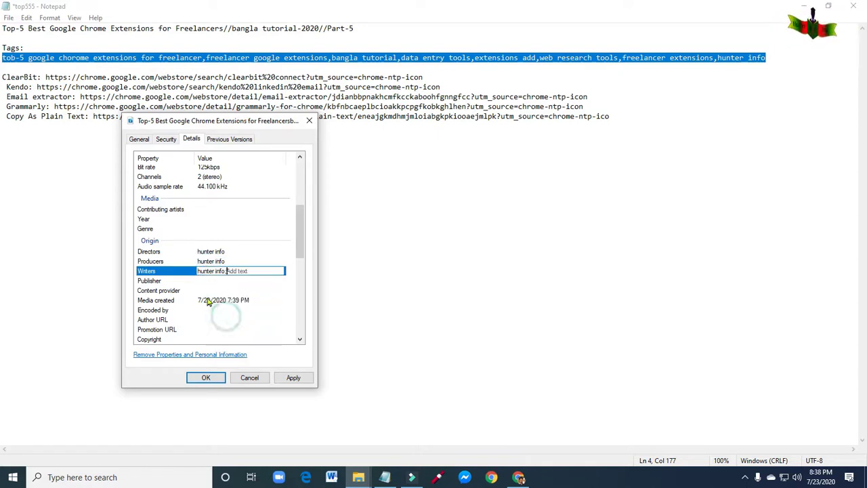
Step: Paste the copied "hunter info;" text as the video's Publisher and Content provider
{"action": "left_click", "coordinate": [206, 280]}
{"action": "right_click", "coordinate": [206, 279]}
{"action": "left_click", "coordinate": [229, 326]}
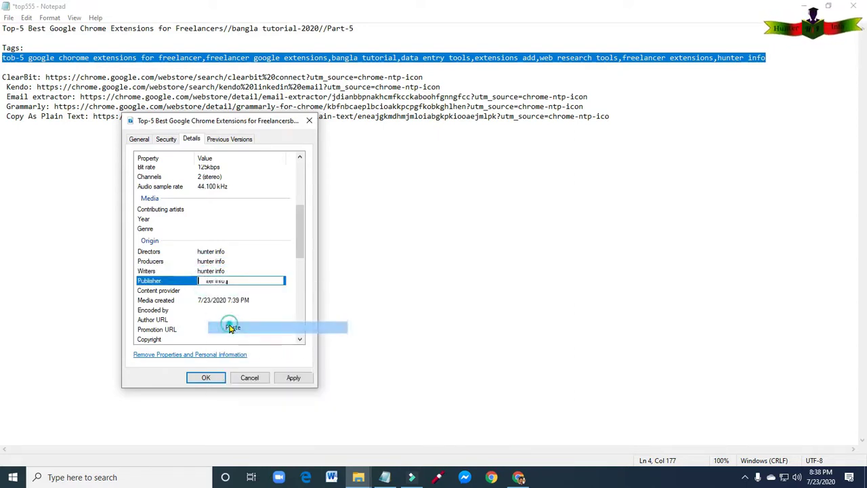
{"action": "left_click", "coordinate": [208, 290]}
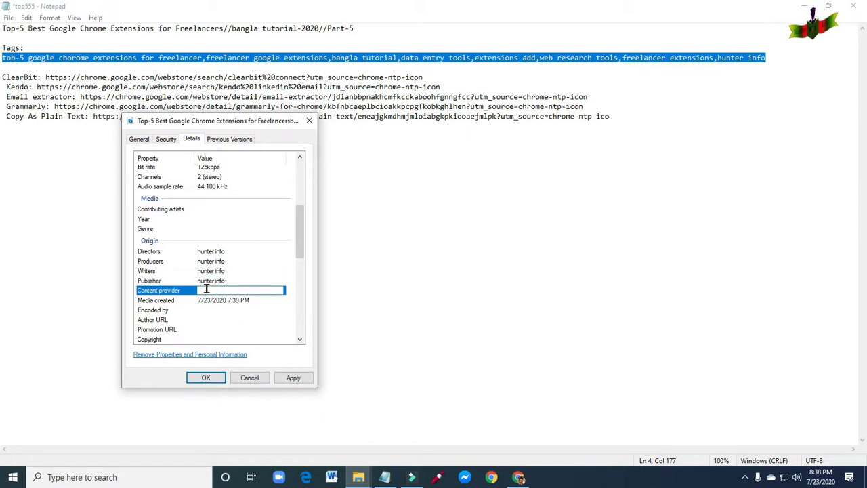
{"action": "right_click", "coordinate": [207, 290]}
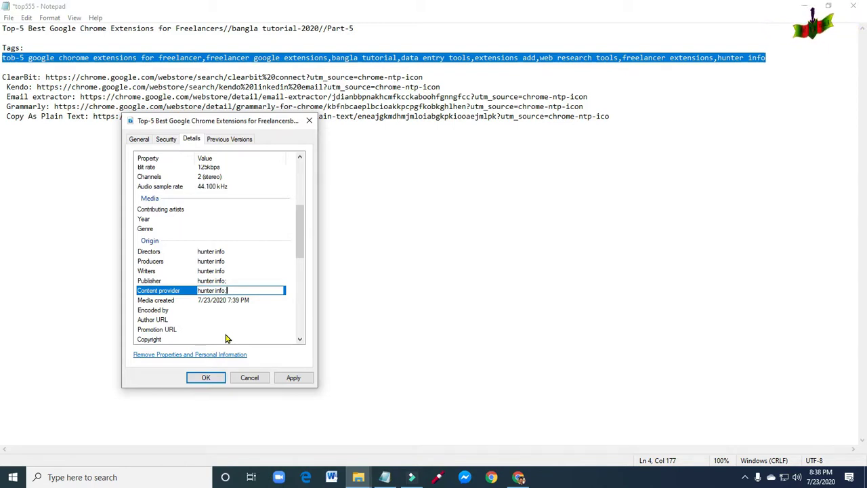
Step: Choose July 23, 2020 from the calendar as the video's Media created date
{"action": "left_click", "coordinate": [218, 301]}
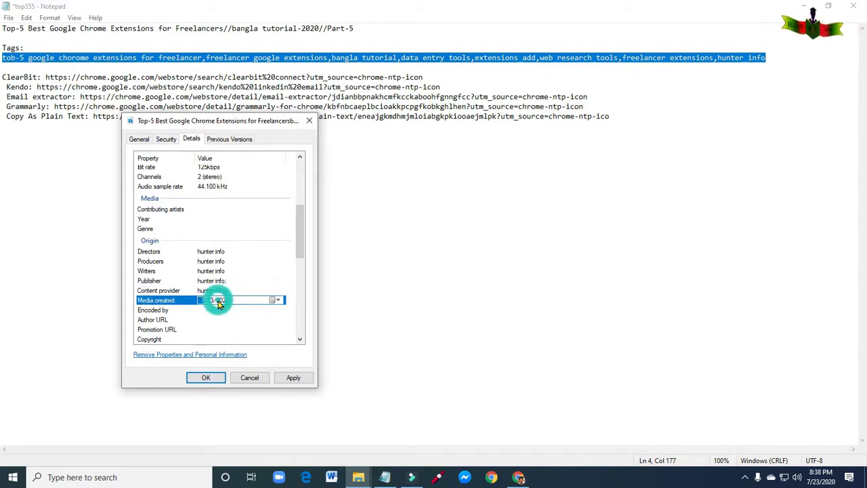
{"action": "left_click", "coordinate": [235, 302]}
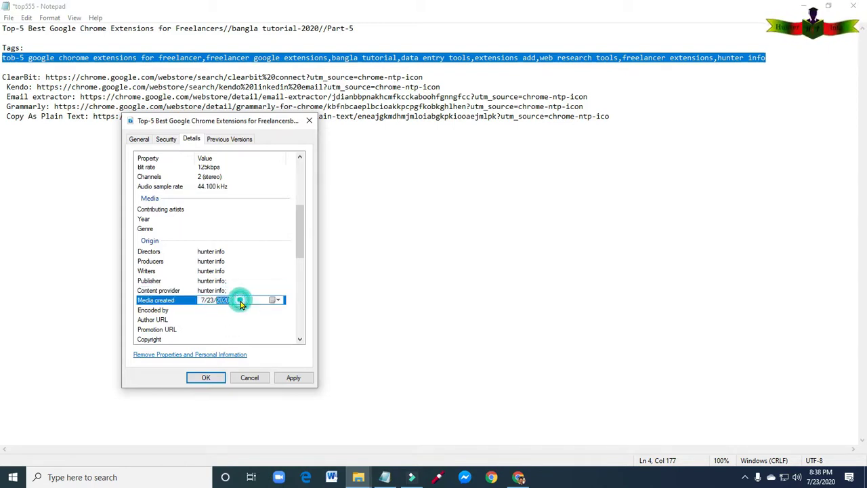
{"action": "left_click", "coordinate": [274, 300]}
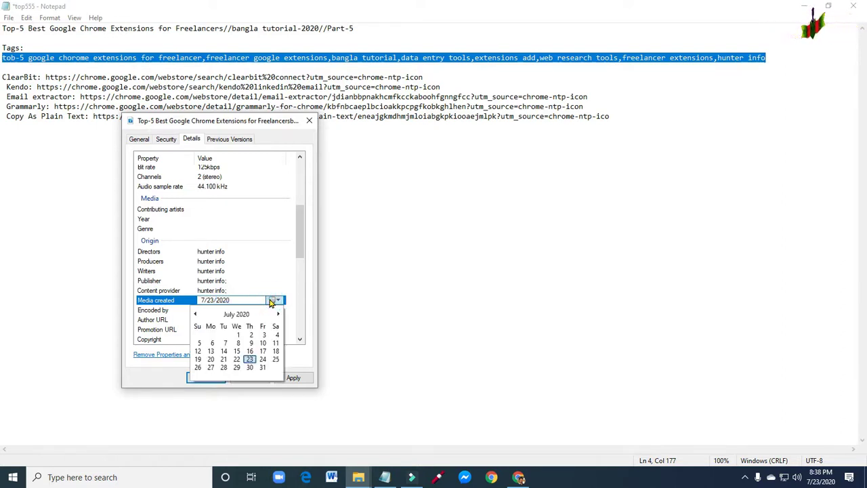
{"action": "left_click", "coordinate": [250, 360]}
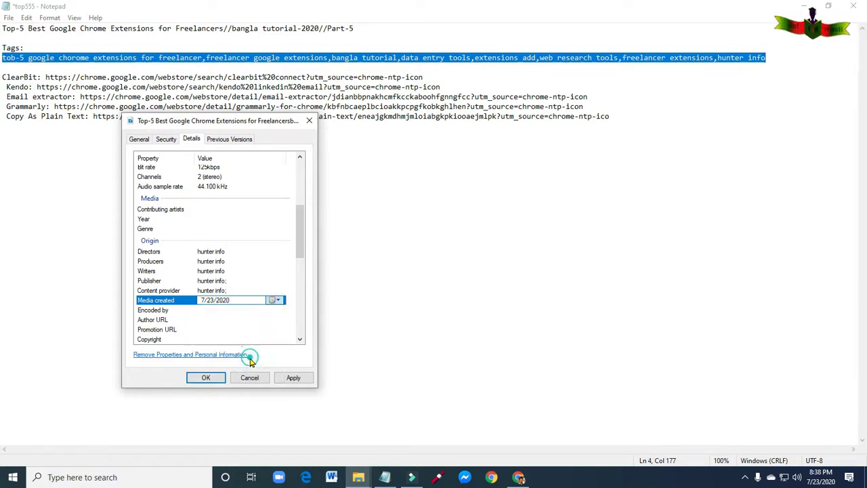
{"action": "left_click", "coordinate": [240, 330]}
{"action": "left_click", "coordinate": [233, 320]}
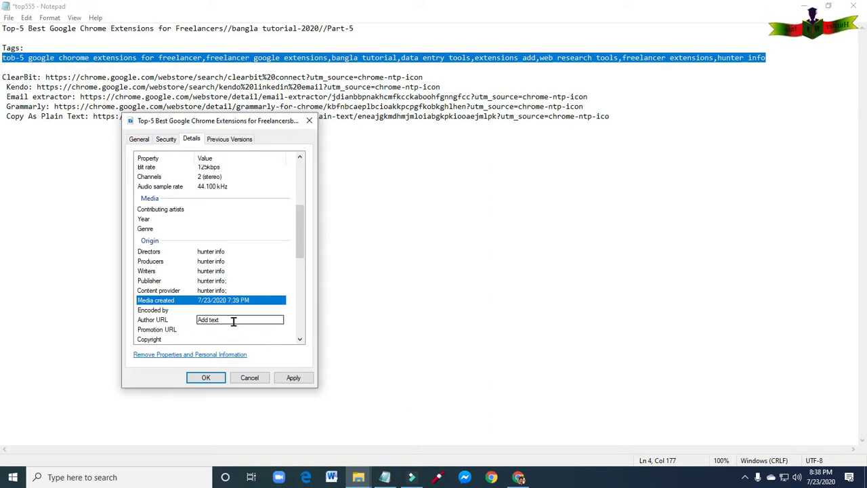
{"action": "left_click", "coordinate": [228, 310]}
Step: Check the video's remaining properties down to the File section, apply all the property changes and close the dialog
{"action": "scroll", "coordinate": [228, 314], "scroll_direction": "down", "scroll_amount": 3}
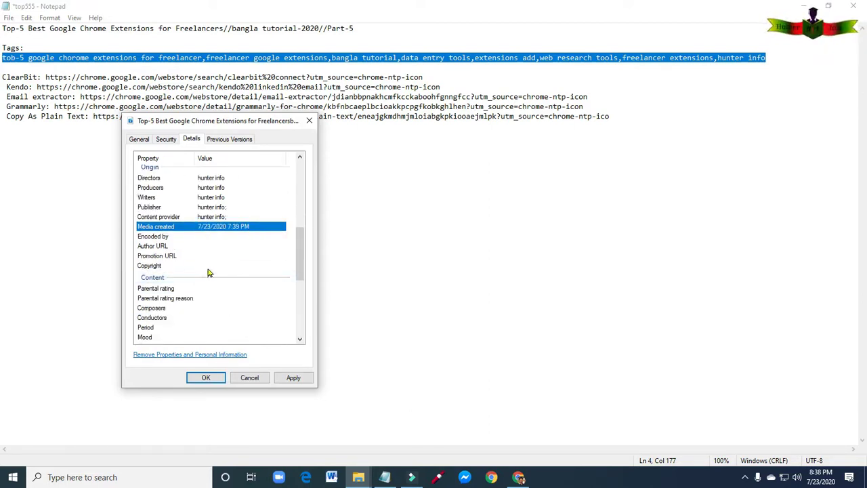
{"action": "scroll", "coordinate": [210, 274], "scroll_direction": "down", "scroll_amount": 3}
{"action": "scroll", "coordinate": [210, 277], "scroll_direction": "down", "scroll_amount": 3}
{"action": "scroll", "coordinate": [223, 292], "scroll_direction": "down", "scroll_amount": 2}
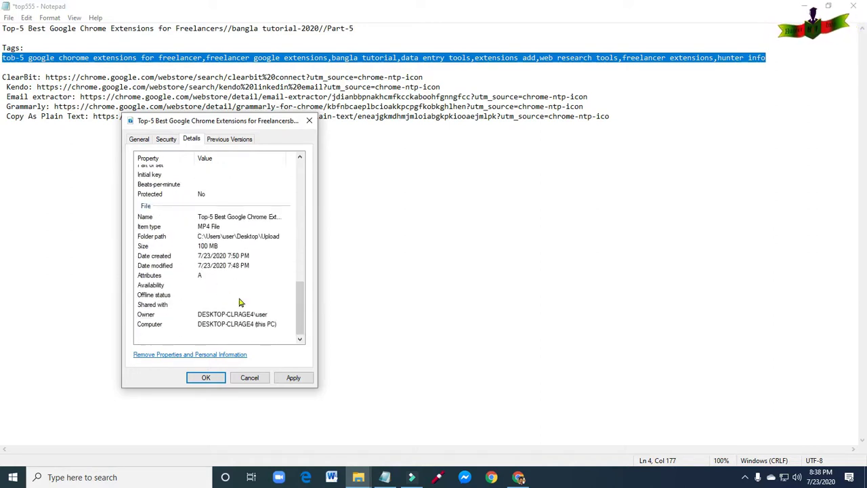
{"action": "left_click", "coordinate": [293, 378]}
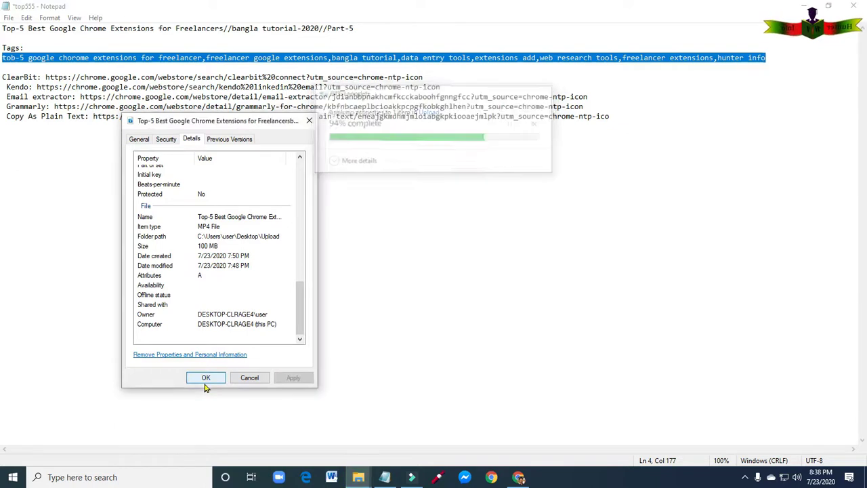
{"action": "left_click", "coordinate": [205, 379]}
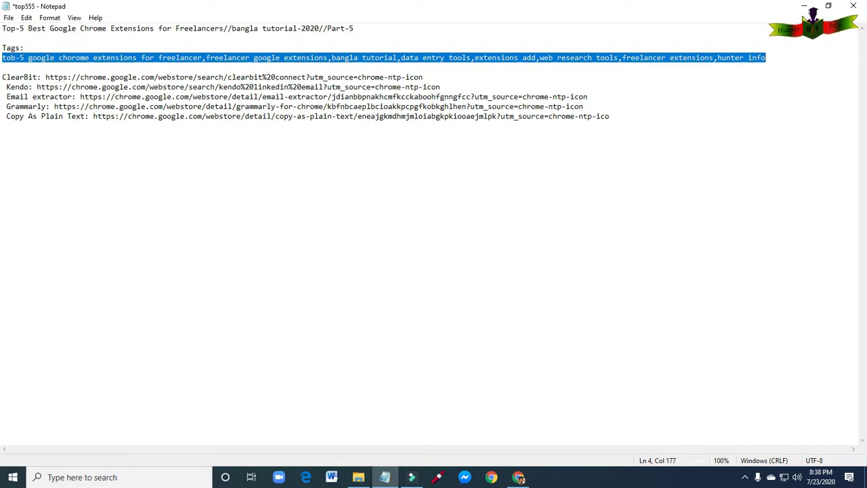
Step: Minimize the Notepad notes, switch to YouTube in Chrome and open YouTube Studio for the signed-in channel
{"action": "left_click", "coordinate": [805, 12]}
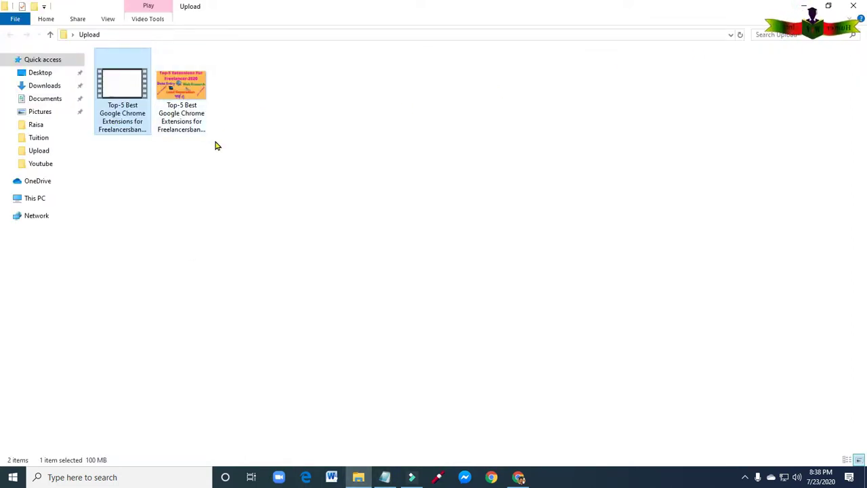
{"action": "left_click", "coordinate": [518, 475]}
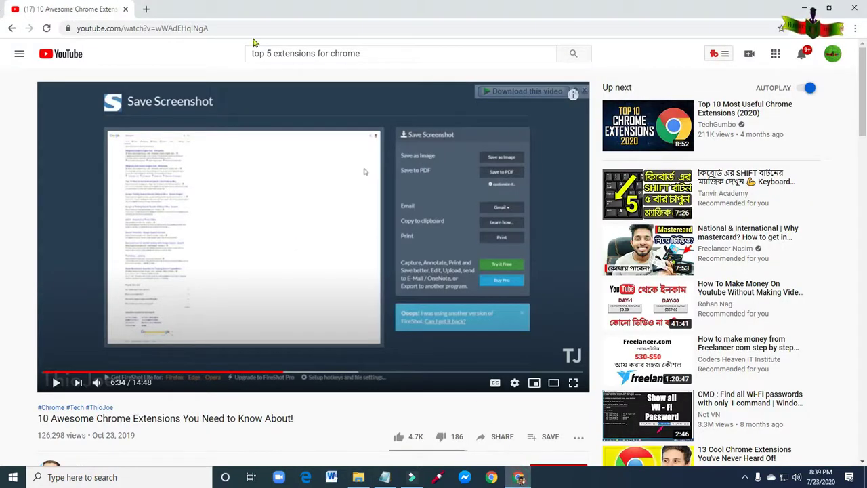
{"action": "left_click", "coordinate": [837, 56]}
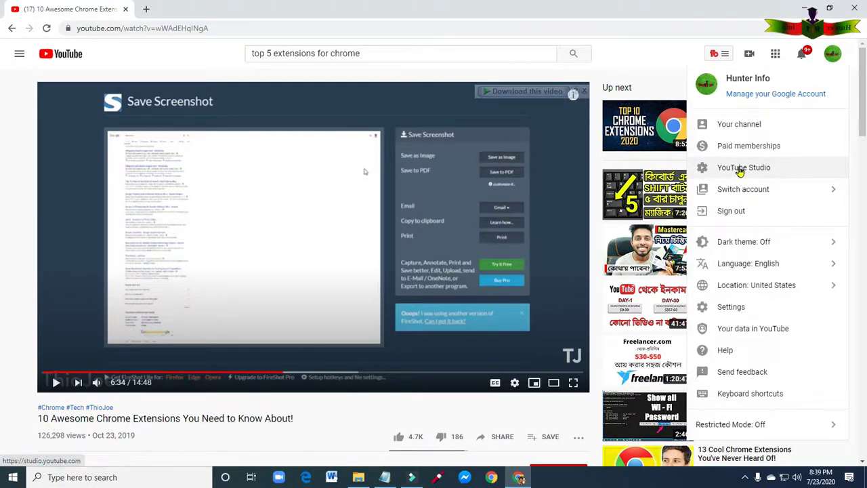
{"action": "left_click", "coordinate": [740, 169]}
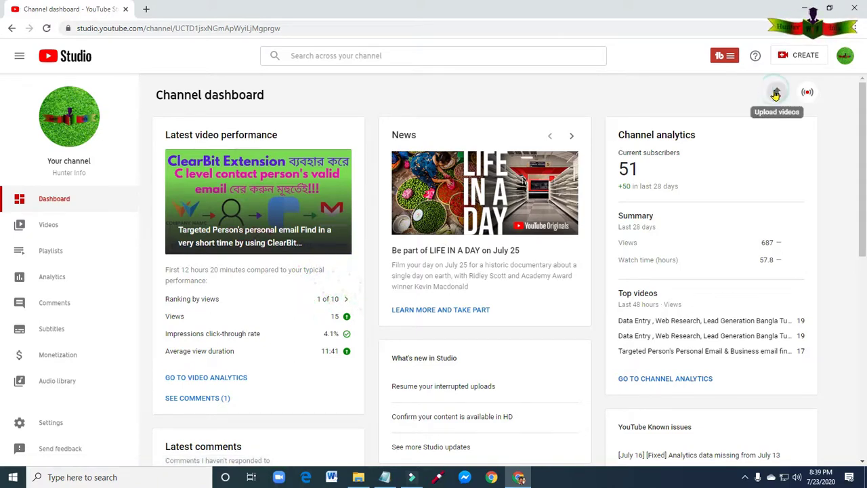
Step: Start a video upload with the "Top-5 Best Google Chrome Extensions for Freelancersbangla tutorial-2020Part-5" file from the Desktop's Upload folder
{"action": "left_click", "coordinate": [777, 93]}
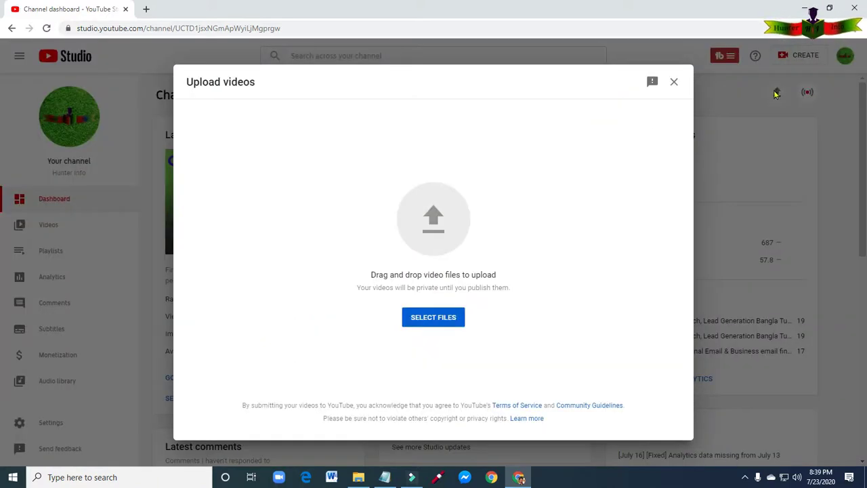
{"action": "left_click", "coordinate": [442, 324]}
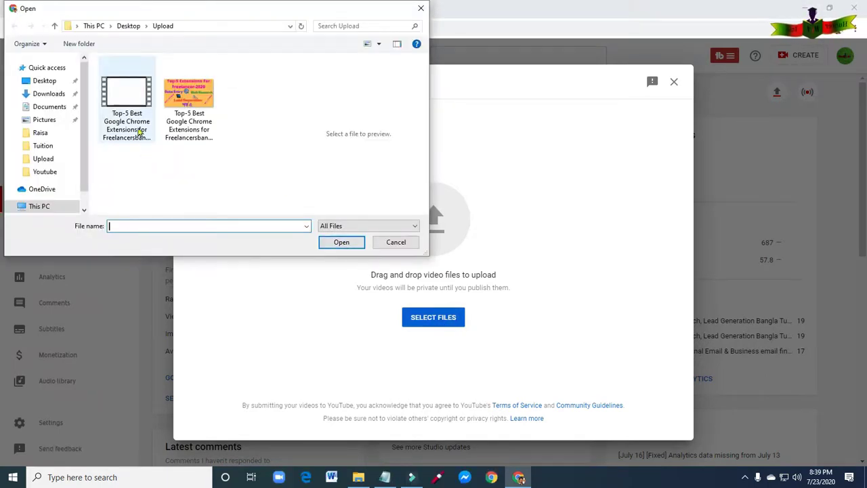
{"action": "left_click", "coordinate": [124, 105]}
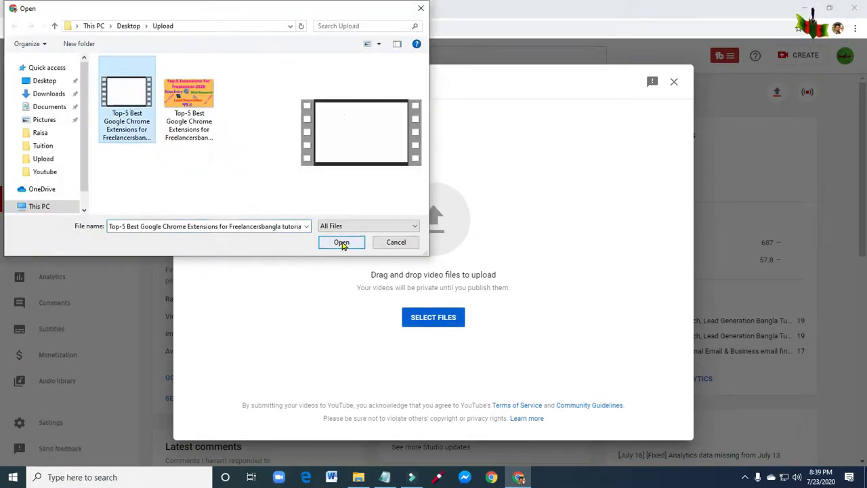
{"action": "left_click", "coordinate": [341, 242]}
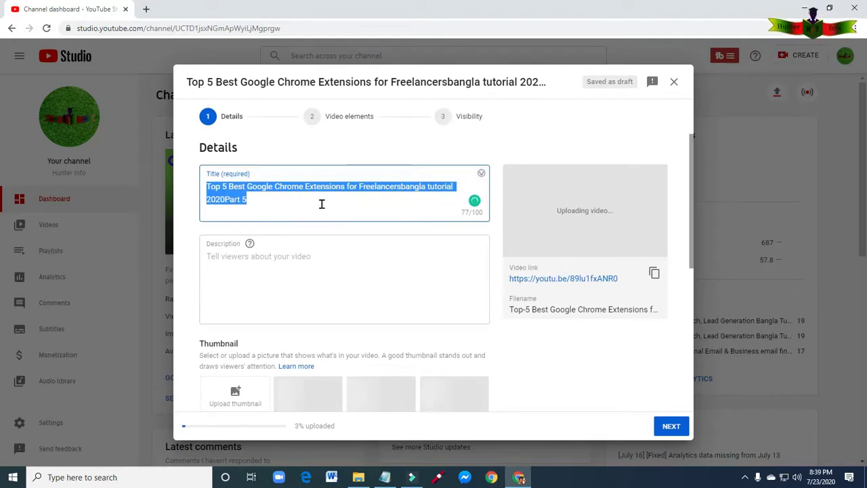
Step: Clear the prefilled text from the video's Title field
{"action": "left_click", "coordinate": [266, 202]}
{"action": "triple_click", "coordinate": [259, 198]}
{"action": "right_click", "coordinate": [212, 184]}
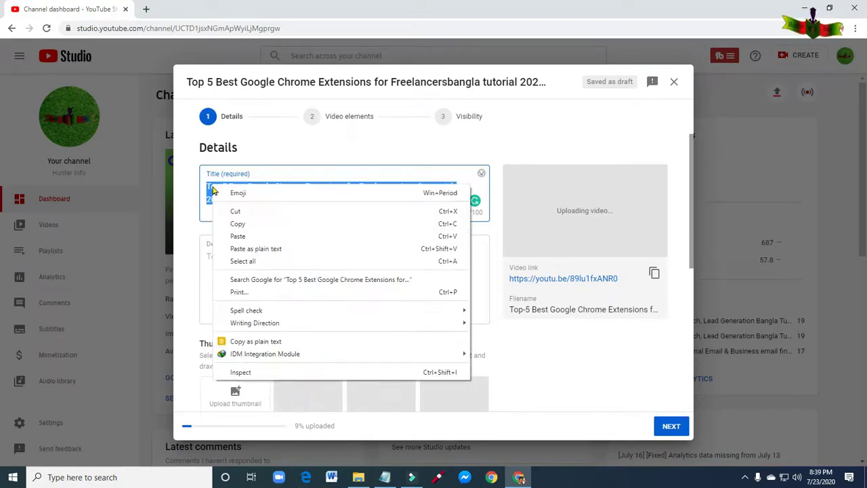
{"action": "left_click", "coordinate": [233, 212]}
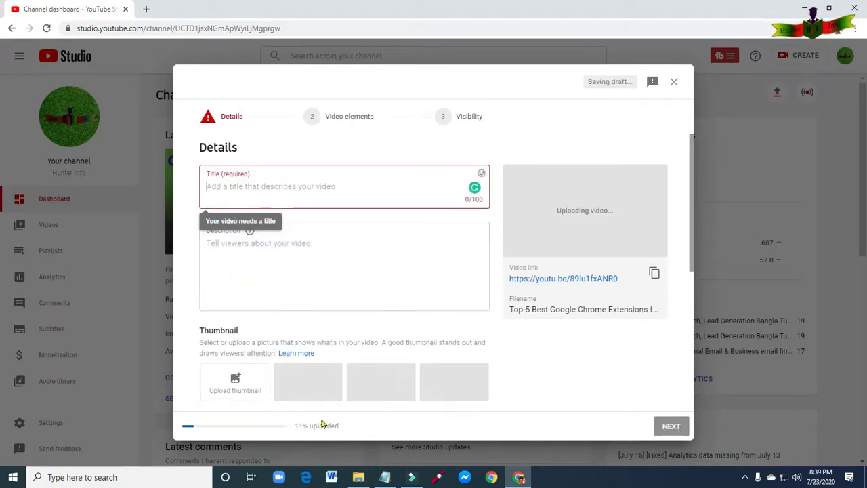
Step: Copy the title line "Top-5 Best Google Chrome Extensions for Freelancers//bangla tutorial-2020//Part-5" from the Notepad notes into the video's Title field in Chrome
{"action": "left_click", "coordinate": [385, 477]}
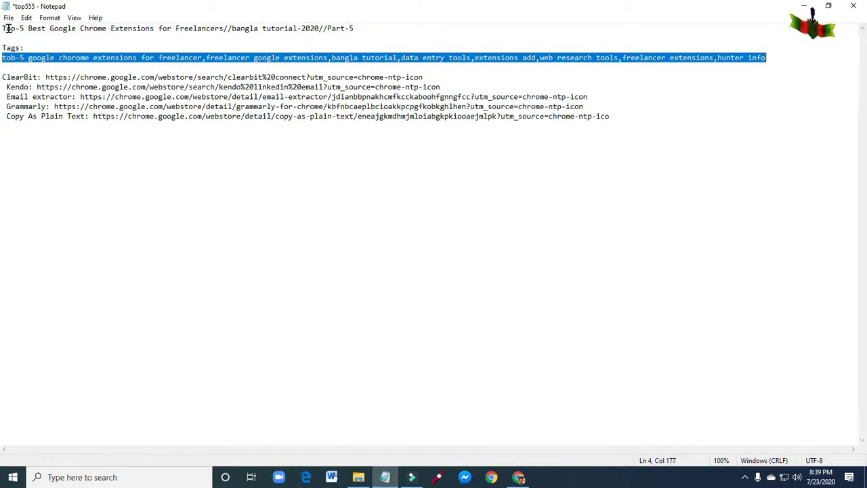
{"action": "left_click_drag", "start_coordinate": [3, 29], "coordinate": [347, 29]}
{"action": "right_click", "coordinate": [336, 24]}
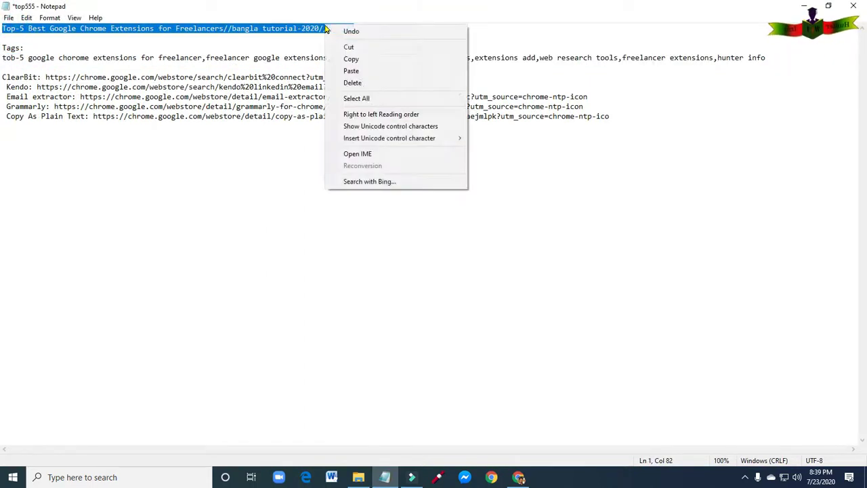
{"action": "left_click", "coordinate": [348, 60]}
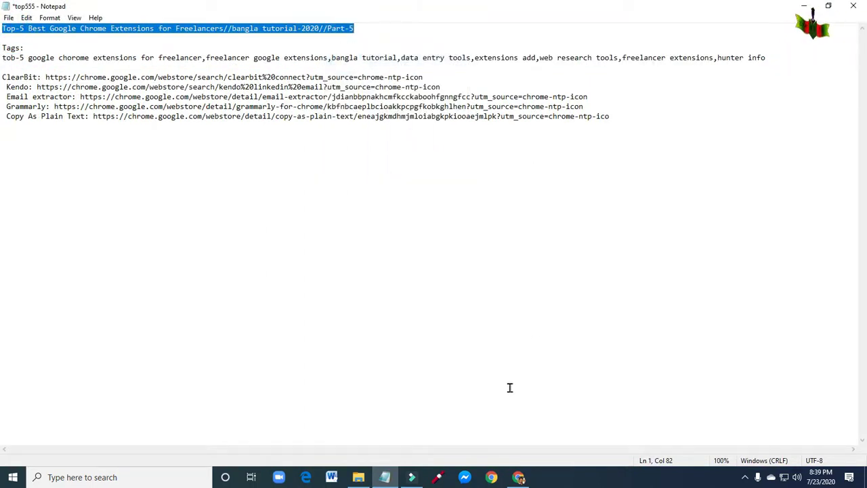
{"action": "left_click", "coordinate": [519, 477]}
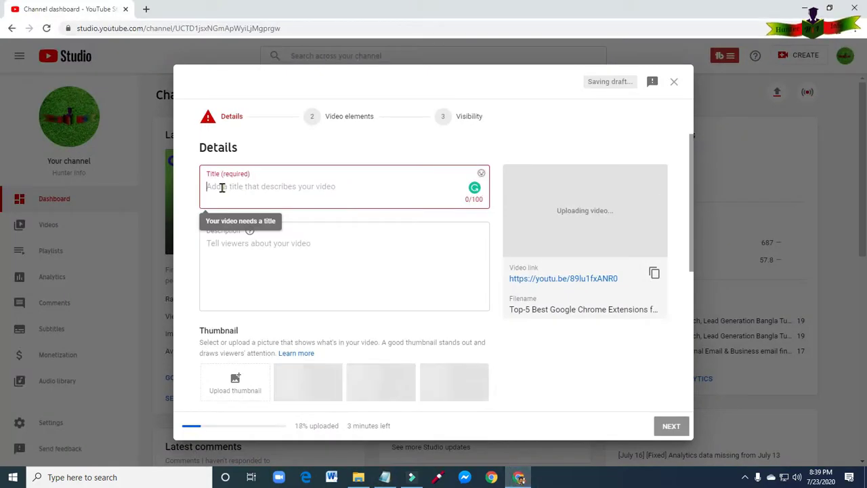
{"action": "right_click", "coordinate": [250, 190]}
{"action": "left_click", "coordinate": [284, 269]}
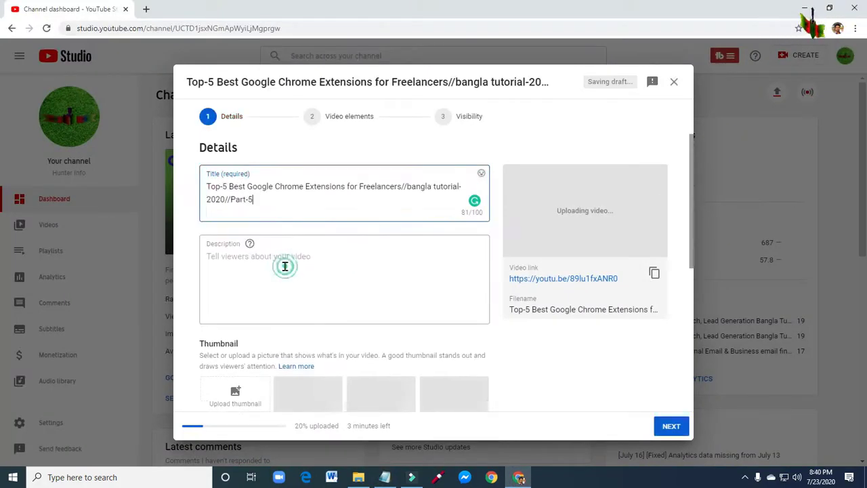
Step: Copy the whole video title into the empty Description field
{"action": "left_click", "coordinate": [226, 260]}
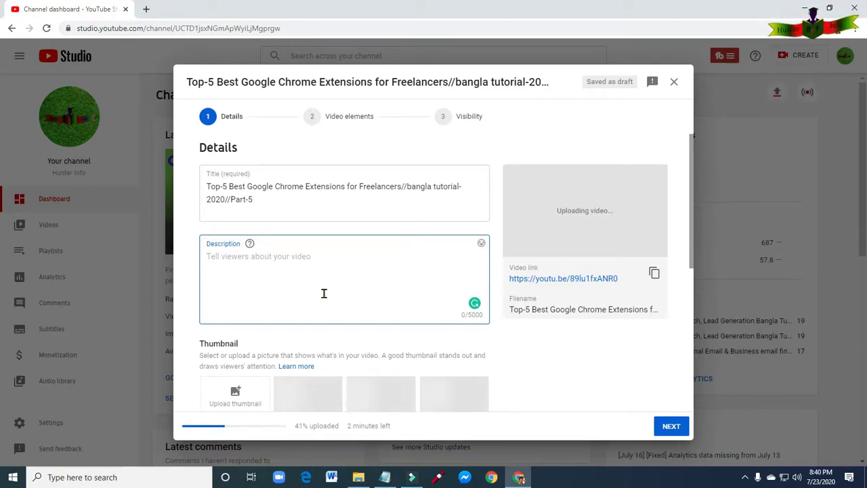
{"action": "left_click_drag", "start_coordinate": [206, 187], "coordinate": [281, 197]}
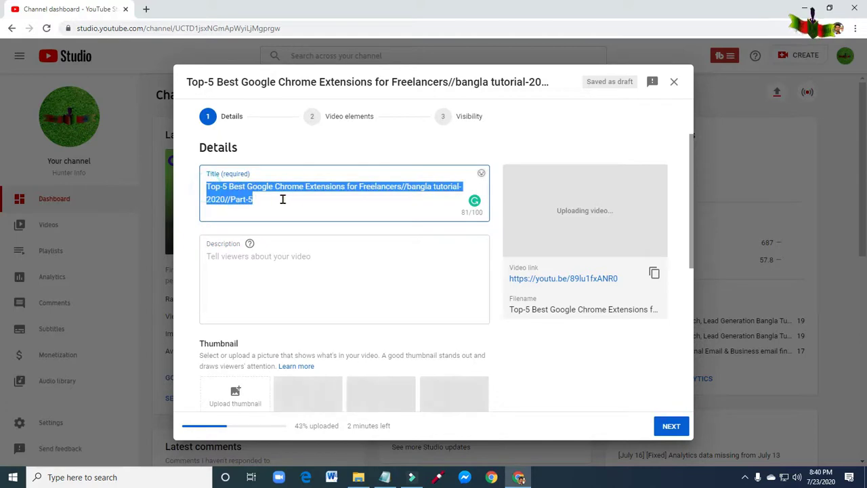
{"action": "right_click", "coordinate": [231, 190]}
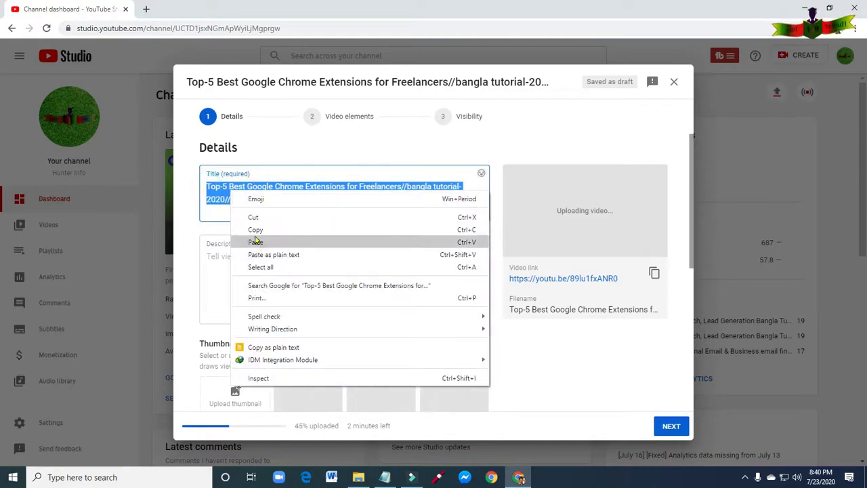
{"action": "left_click", "coordinate": [256, 230]}
{"action": "left_click", "coordinate": [246, 263]}
{"action": "right_click", "coordinate": [248, 266]}
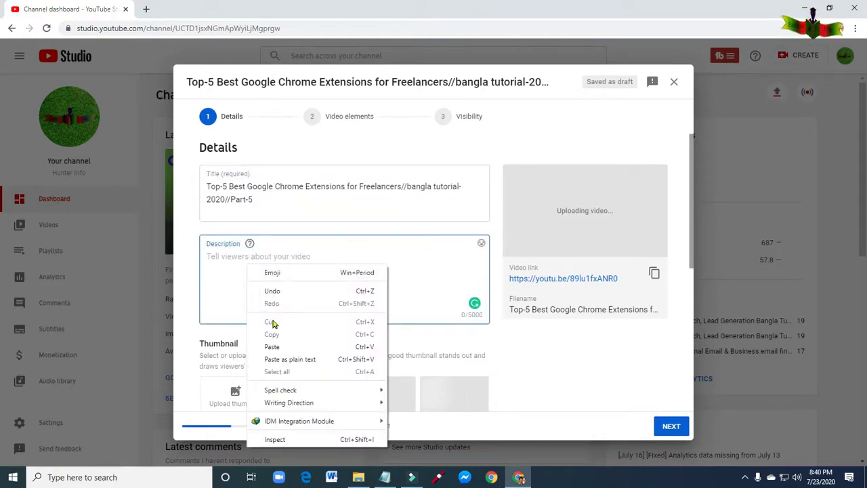
{"action": "left_click", "coordinate": [274, 346]}
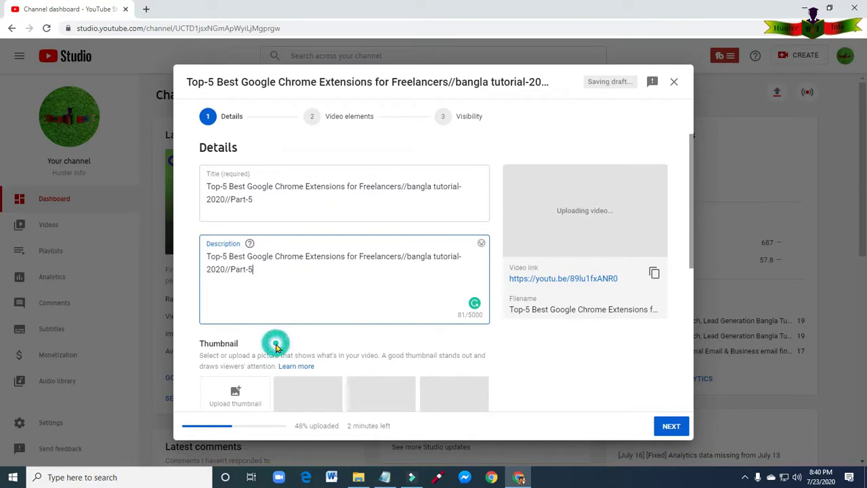
Step: Insert "Today I'll sho " at the start of the description, before "Top-5 Best"
{"action": "left_click", "coordinate": [208, 257]}
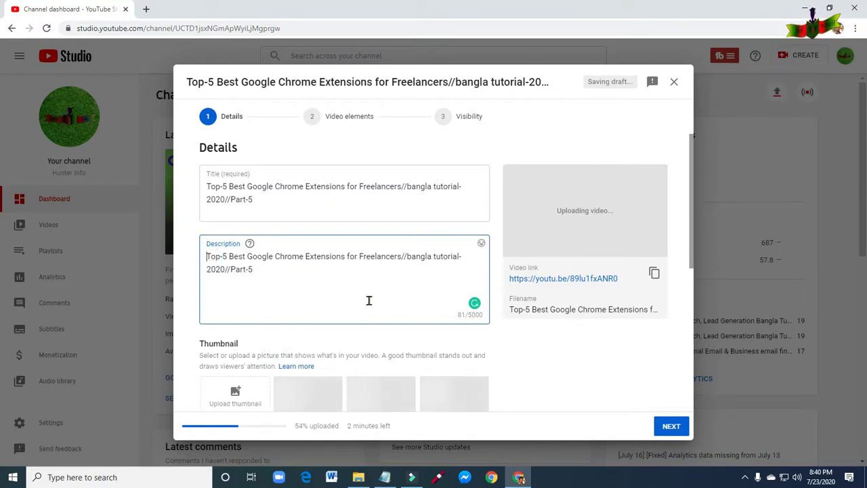
{"action": "type", "text": "To"}
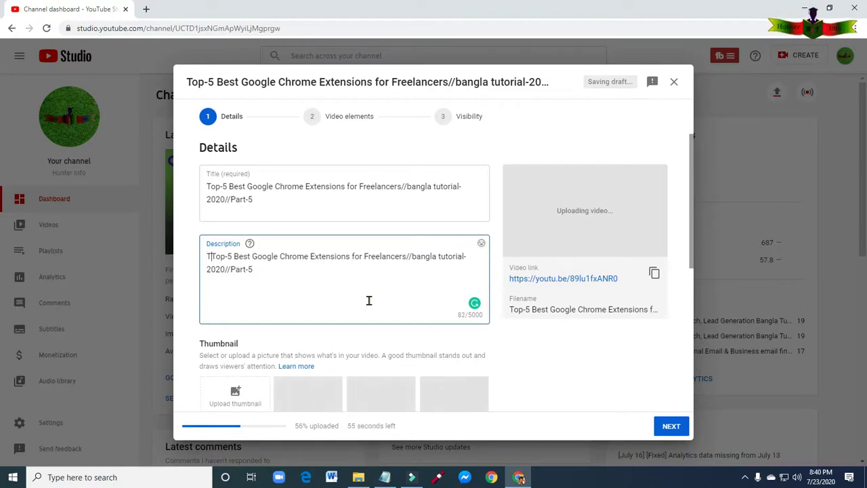
{"action": "type", "text": "da"}
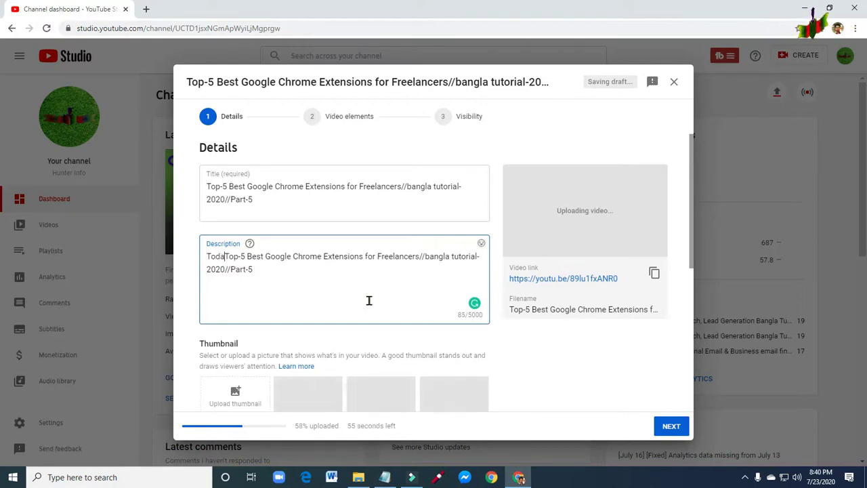
{"action": "type", "text": "y "}
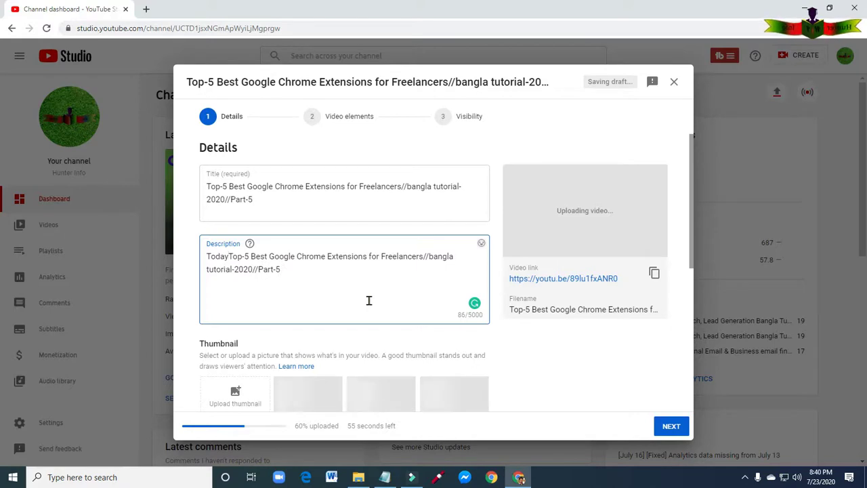
{"action": "type", "text": "I"}
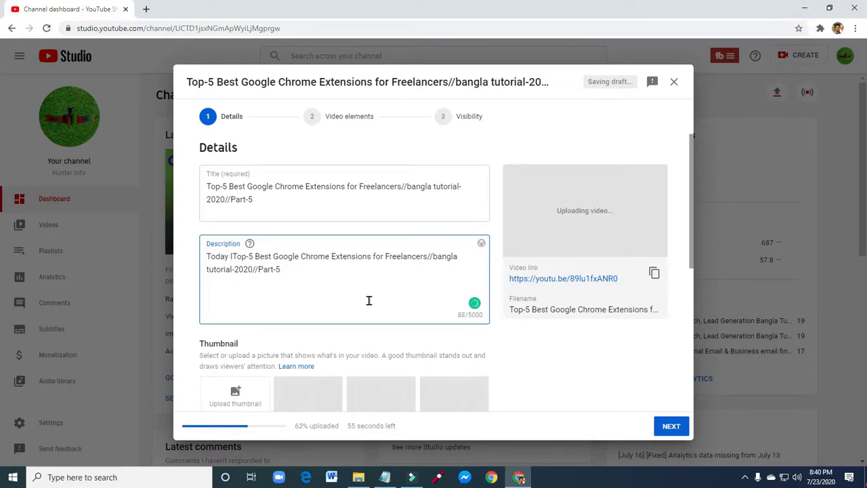
{"action": "type", "text": "'ll"}
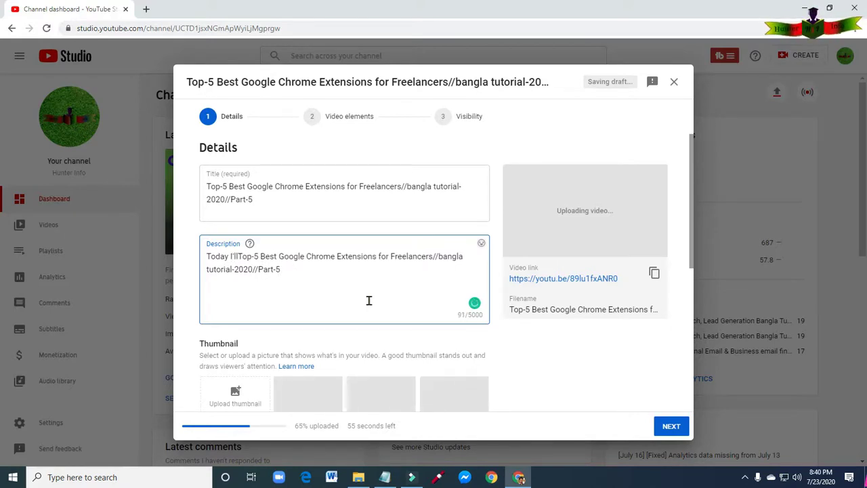
{"action": "type", "text": " sho"}
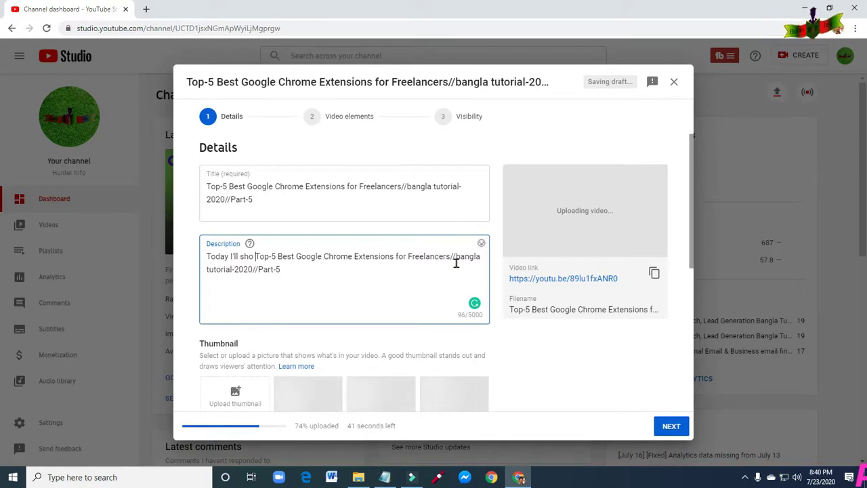
Step: Delete "//bangla tutorial-2020//Part-5" from the end of the description and put a period after "Freelancers"
{"action": "left_click_drag", "start_coordinate": [280, 269], "coordinate": [206, 269]}
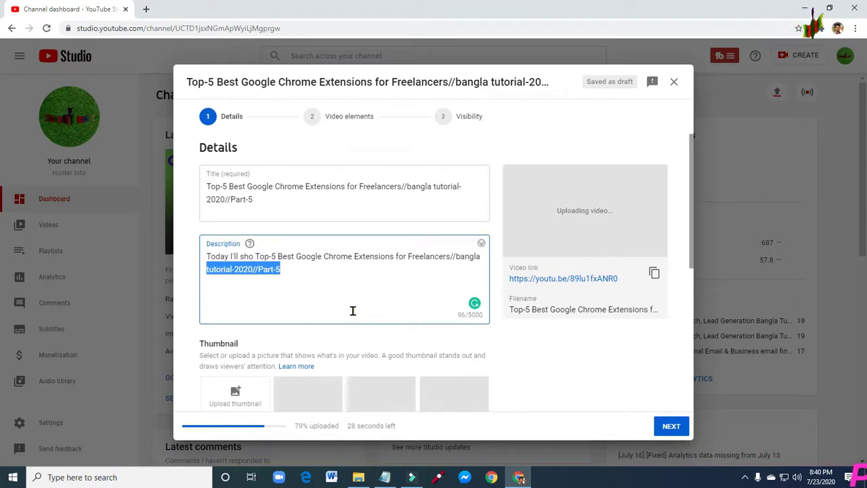
{"action": "key", "text": "BackSpace"}
{"action": "key", "text": "BackSpace"}
{"action": "key", "text": "BackSpace"}
{"action": "key", "text": "BackSpace"}
{"action": "key", "text": "BackSpace"}
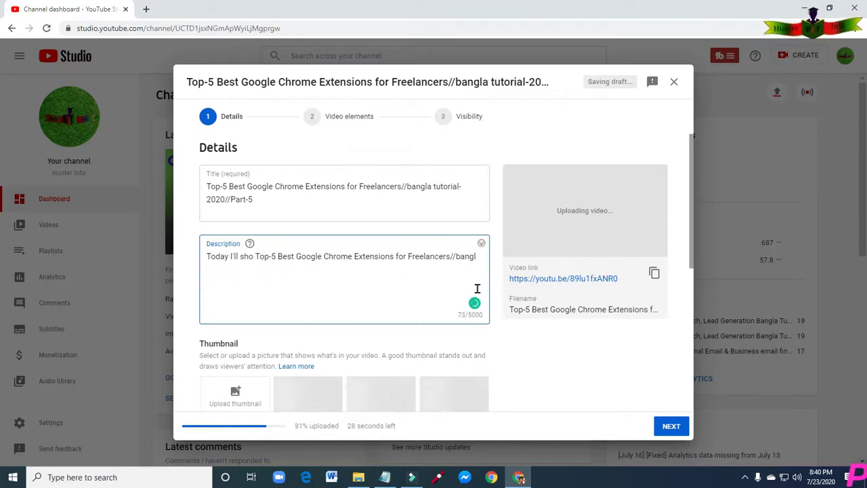
{"action": "key", "text": "BackSpace"}
{"action": "key", "text": "BackSpace"}
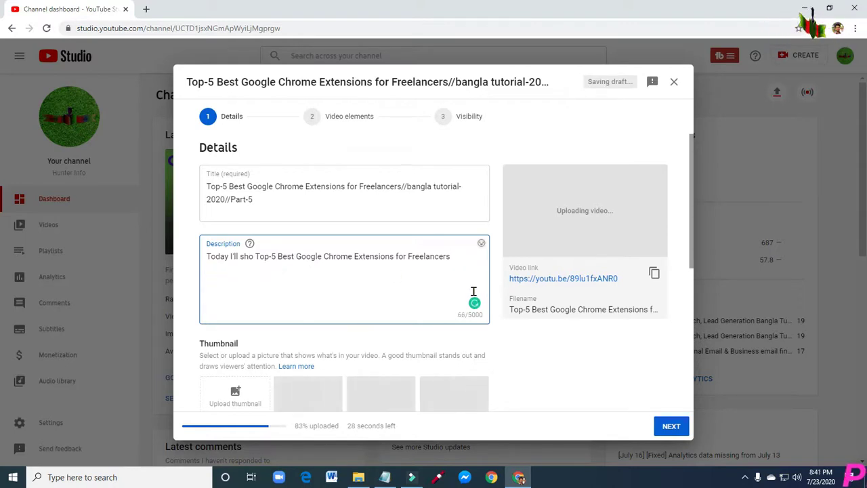
{"action": "type", "text": ".h"}
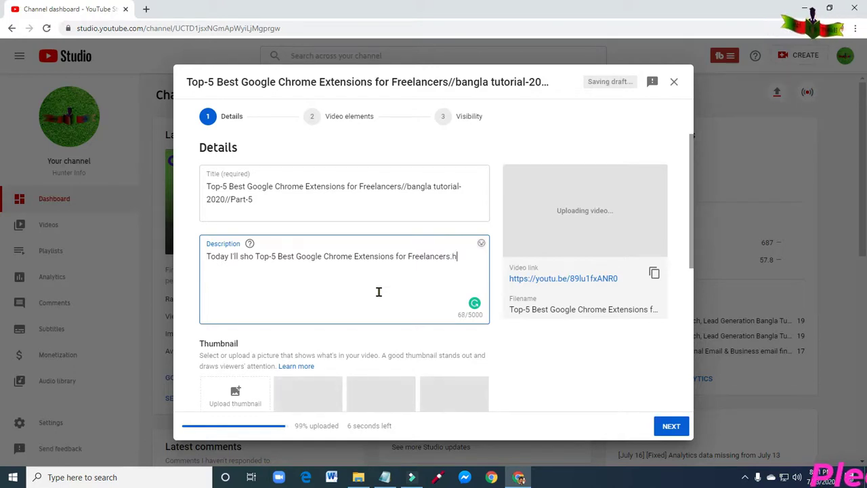
{"action": "key", "text": "BackSpace"}
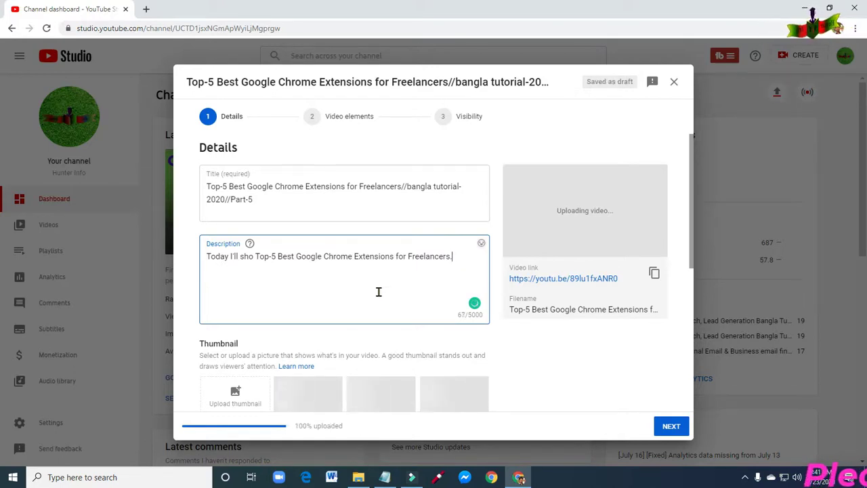
{"action": "type", "text": "H"}
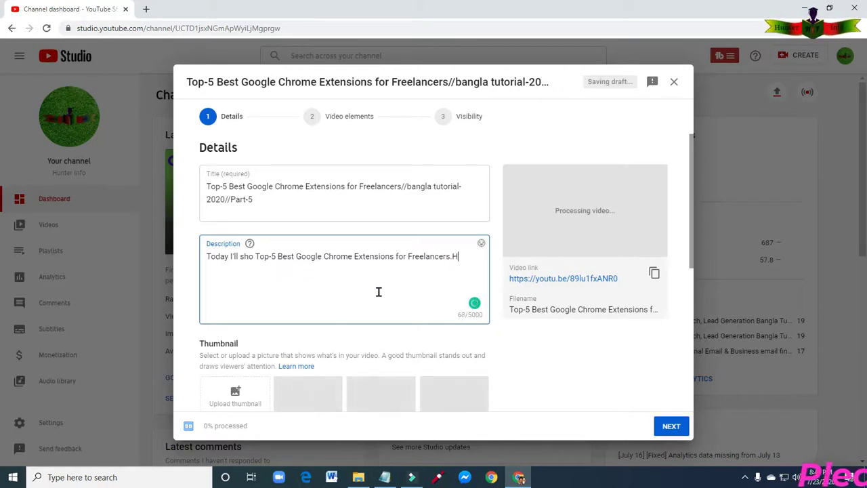
{"action": "type", "text": "ERE"}
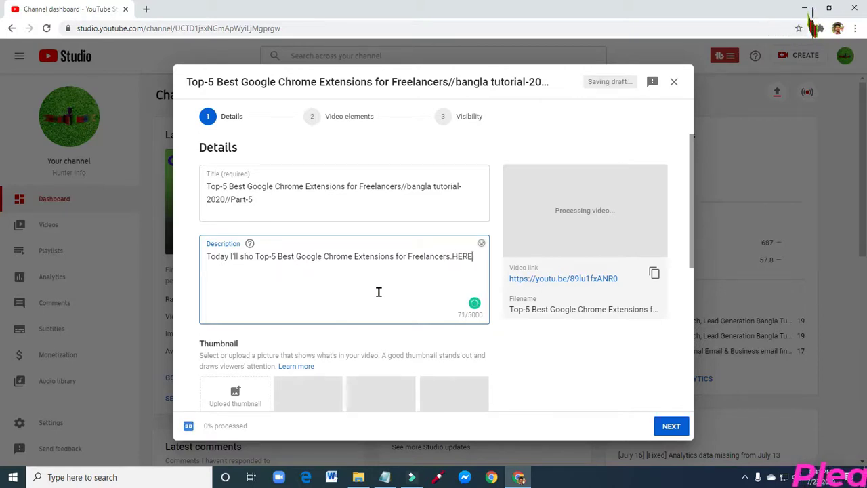
{"action": "key", "text": "BackSpace"}
{"action": "key", "text": "BackSpace"}
{"action": "key", "text": "BackSpace"}
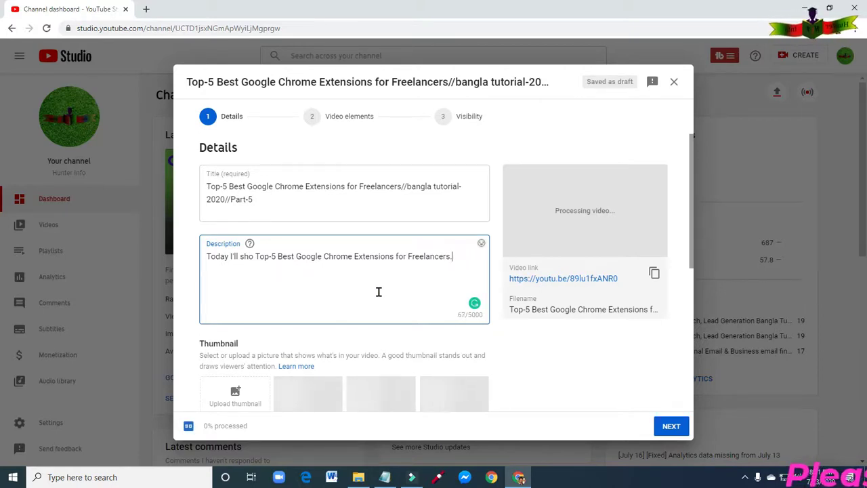
Step: Continue the description after "Freelancers." with the text "Here You can learn about data entry needed "
{"action": "type", "text": "H"}
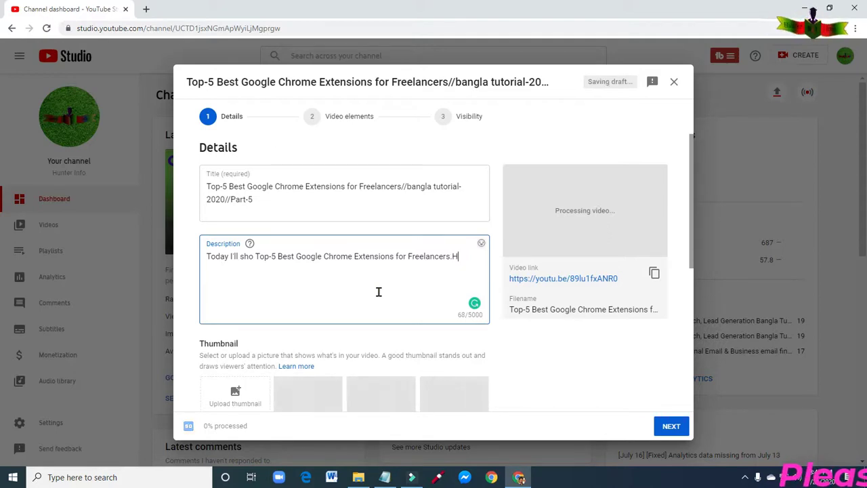
{"action": "type", "text": "ere"}
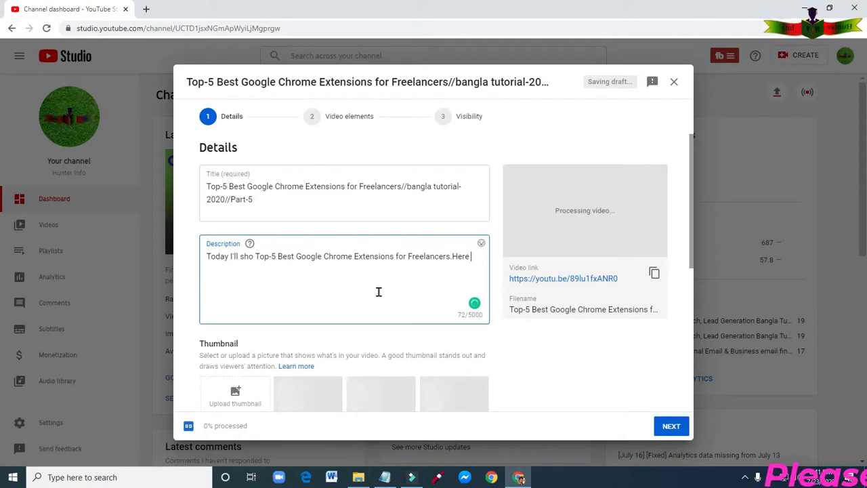
{"action": "type", "text": " You"}
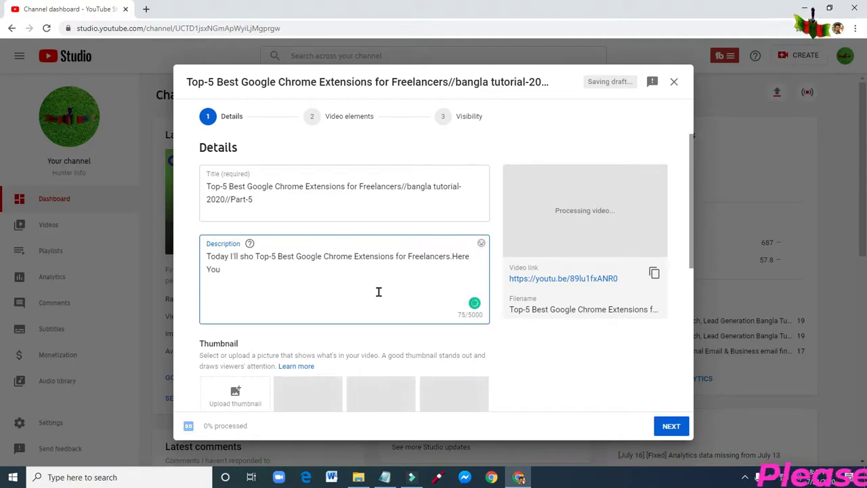
{"action": "type", "text": " ca"}
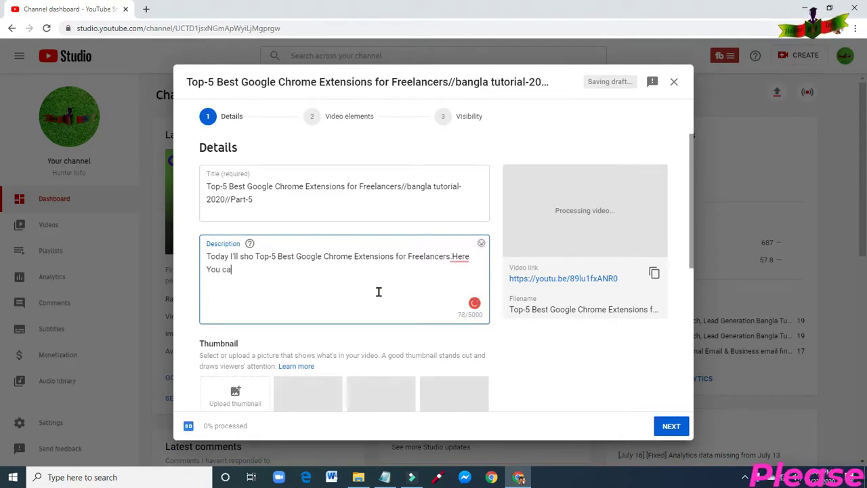
{"action": "type", "text": "n l"}
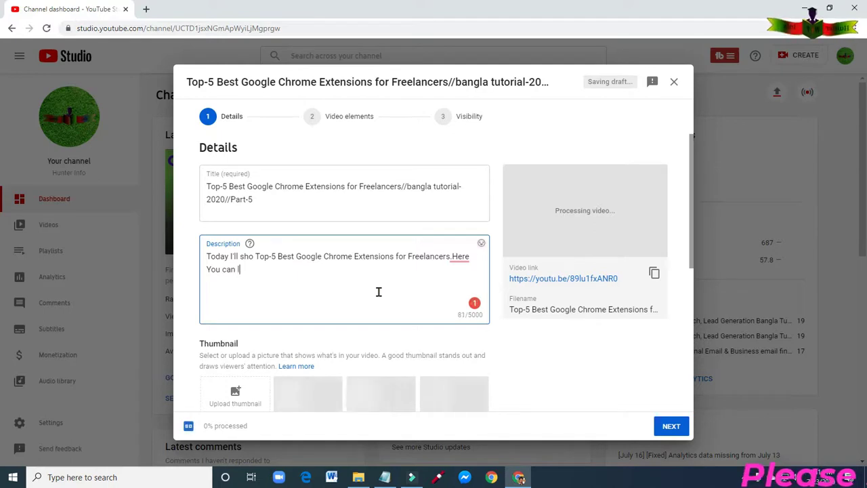
{"action": "type", "text": "arn"}
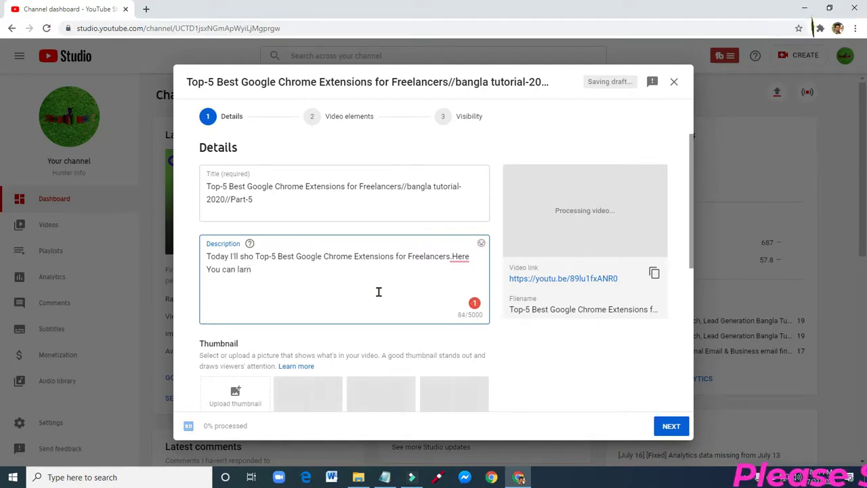
{"action": "key", "text": "BackSpace"}
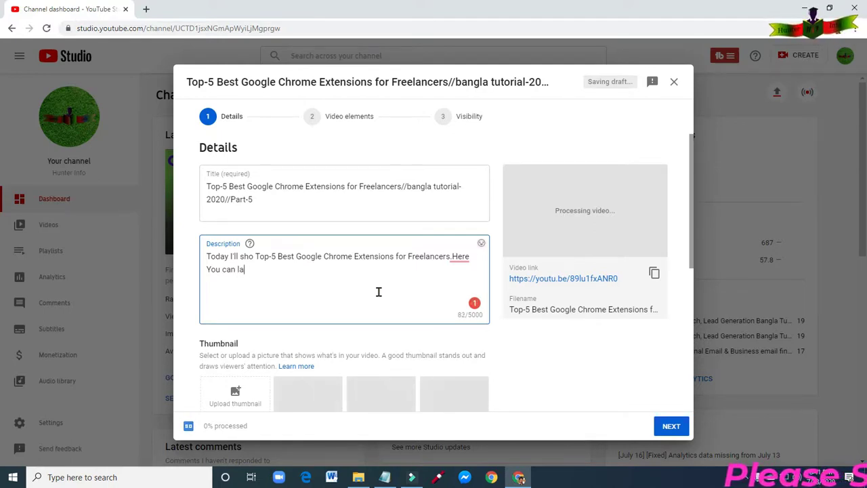
{"action": "key", "text": "BackSpace"}
{"action": "type", "text": "ear"}
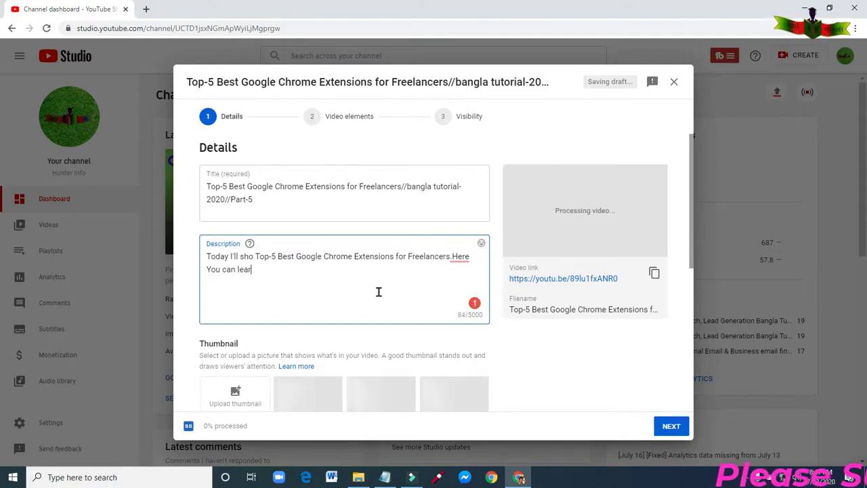
{"action": "type", "text": "n"}
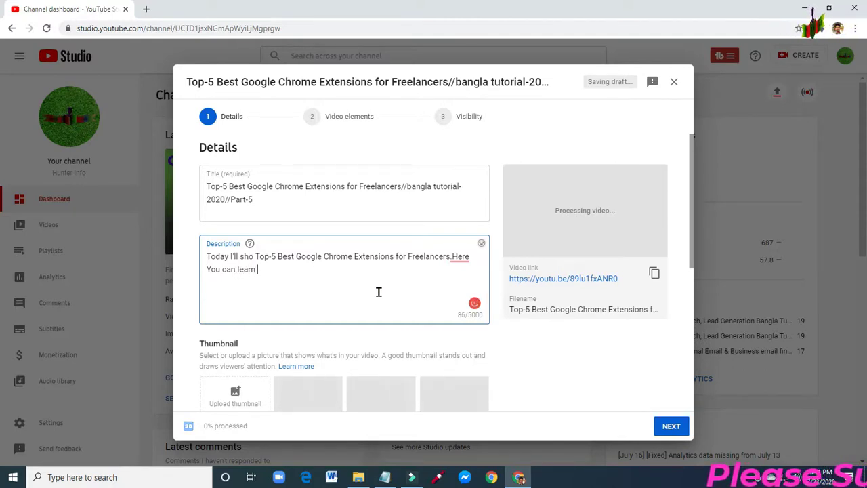
{"action": "type", "text": " abou"}
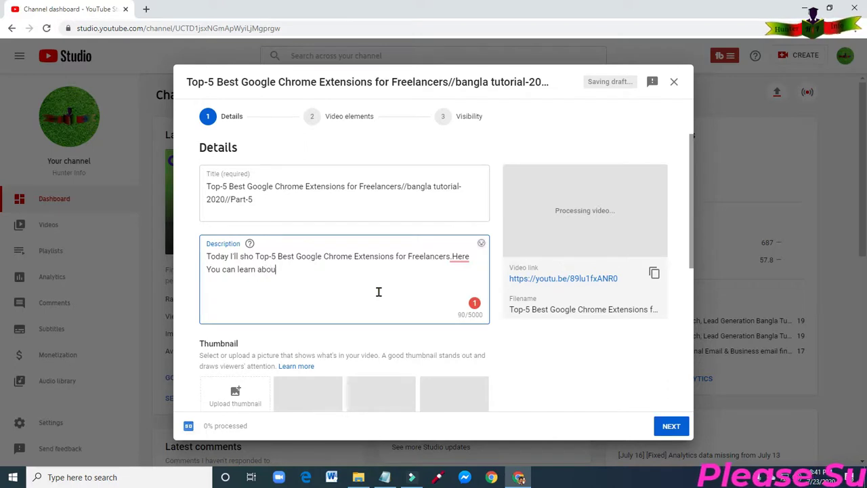
{"action": "type", "text": "t"}
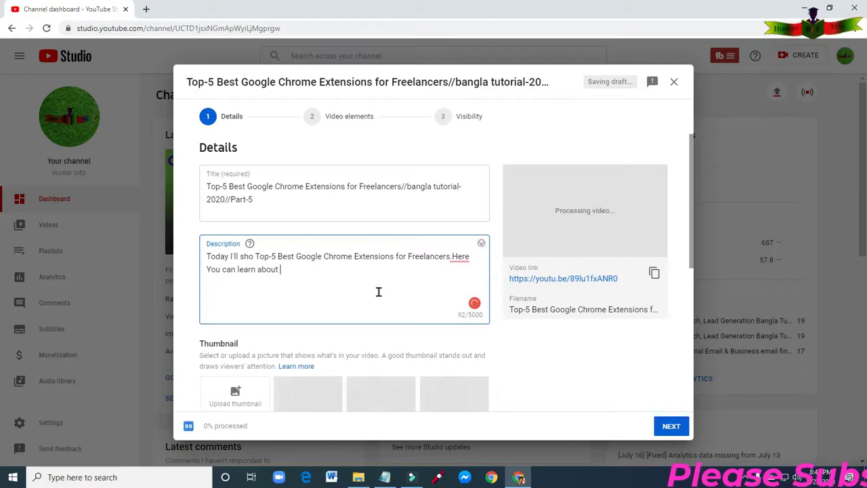
{"action": "type", "text": "d"}
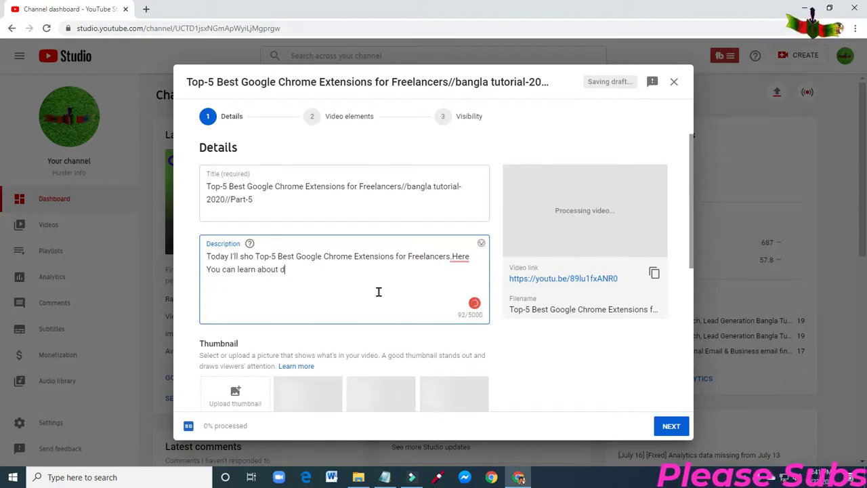
{"action": "type", "text": "ata "}
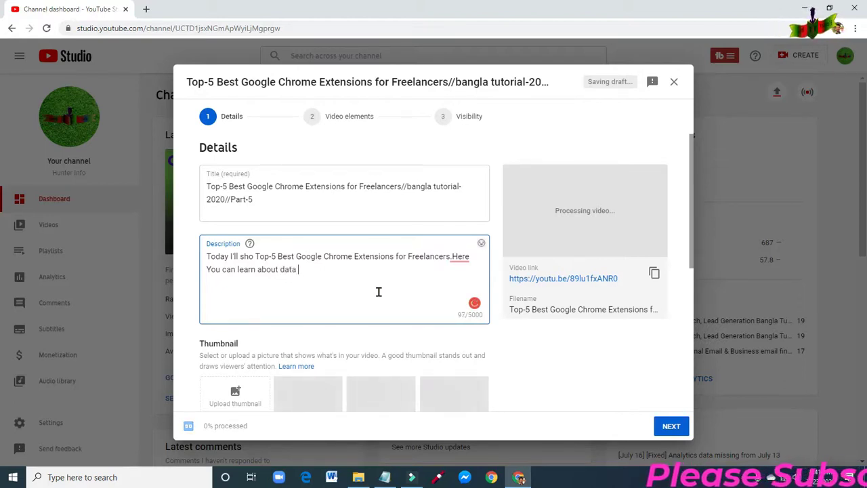
{"action": "type", "text": "ent"}
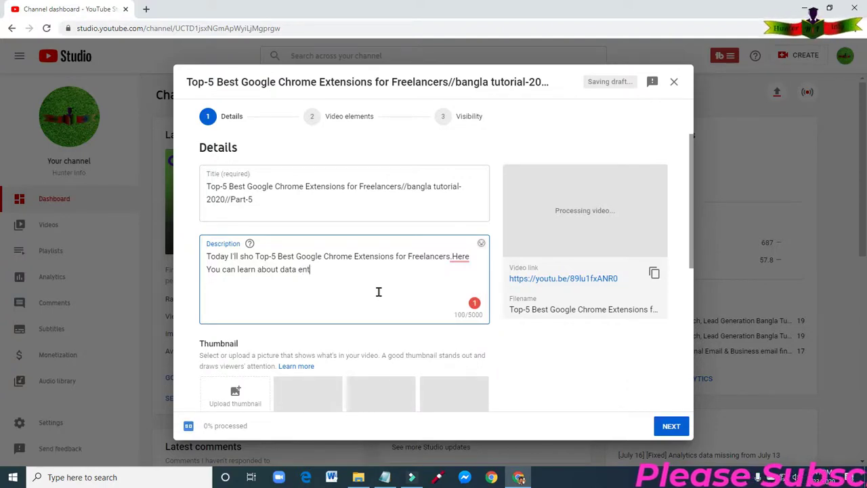
{"action": "type", "text": "ry"}
{"action": "type", "text": " n"}
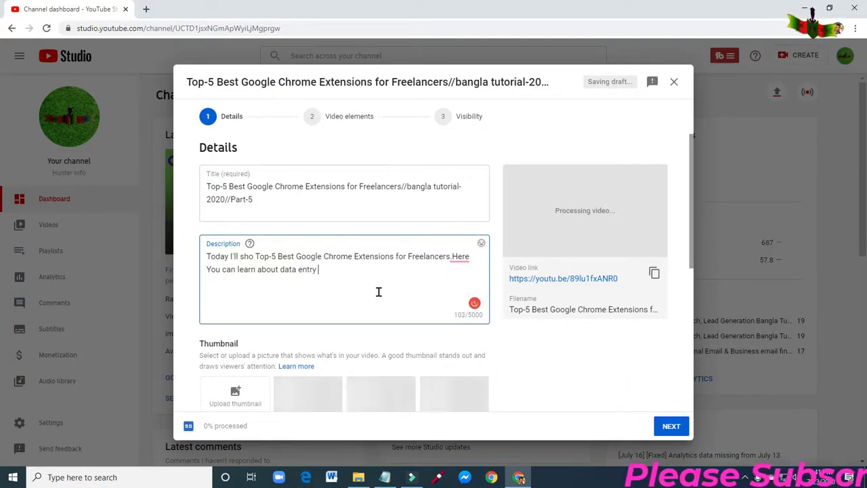
{"action": "type", "text": "eede"}
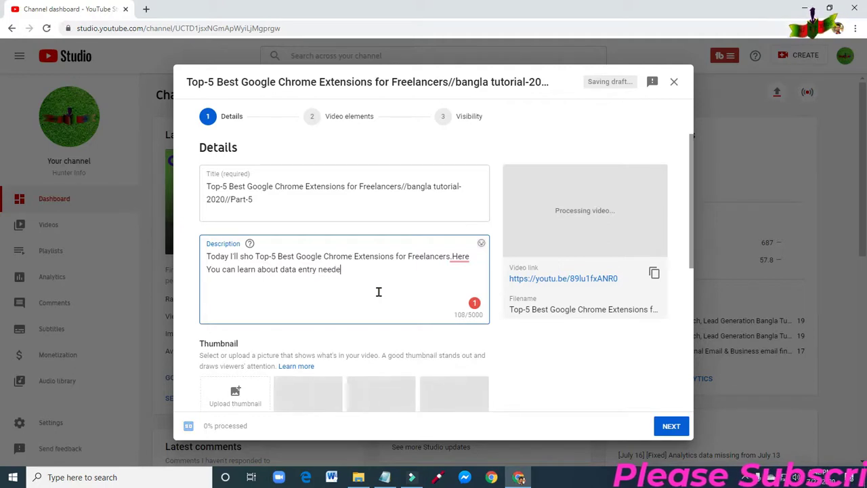
{"action": "type", "text": "d"}
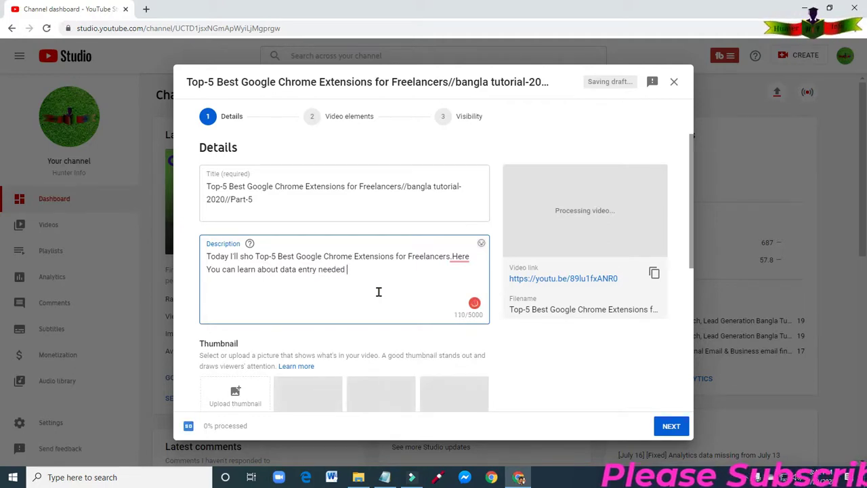
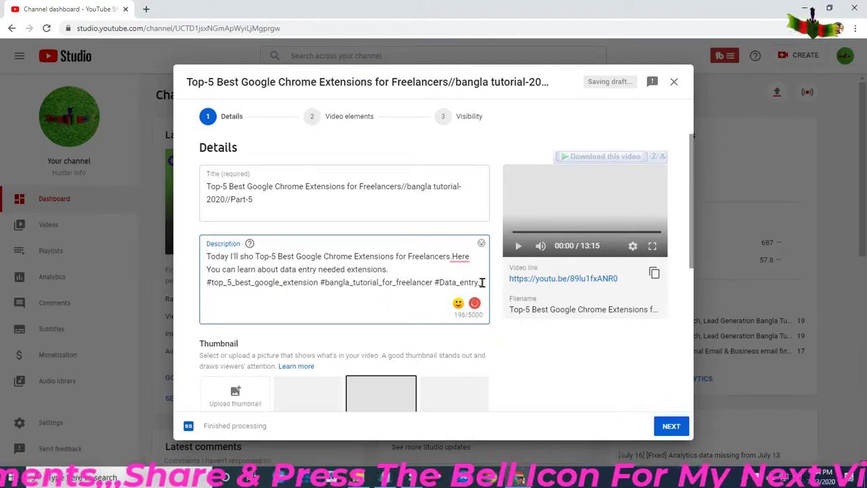
Step: Complete the last description hashtag as "#Data_entry_tutorial" and leave a blank line below it
{"action": "type", "text": "t"}
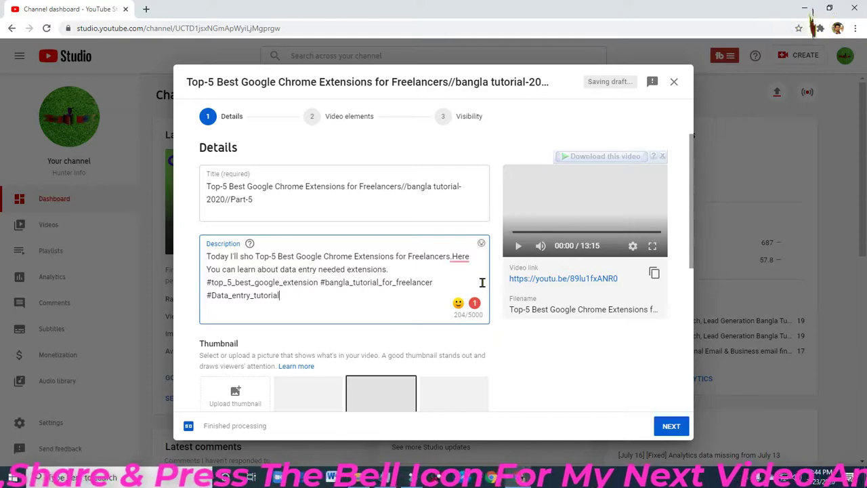
{"action": "type", "text": "utorial"}
{"action": "key", "text": "Return"}
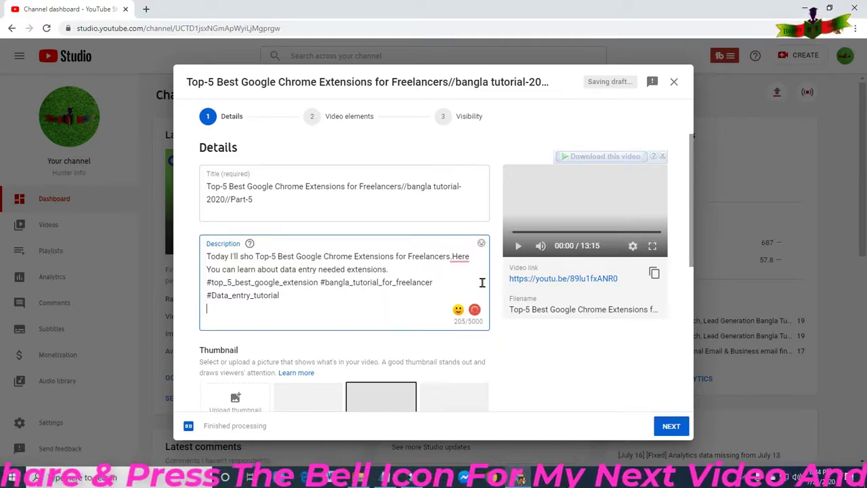
{"action": "key", "text": "Return"}
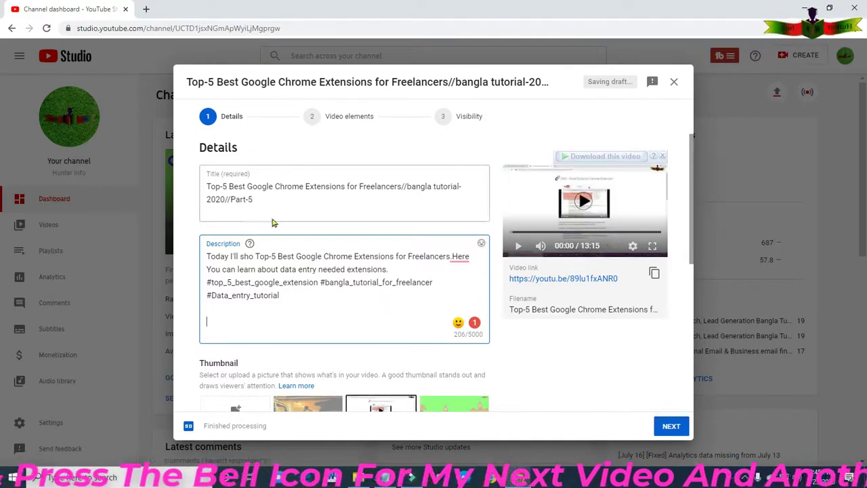
Step: Check the extension links in the Notepad notes, return to Chrome and add a "Link:" line at the end of the description
{"action": "left_click", "coordinate": [387, 478]}
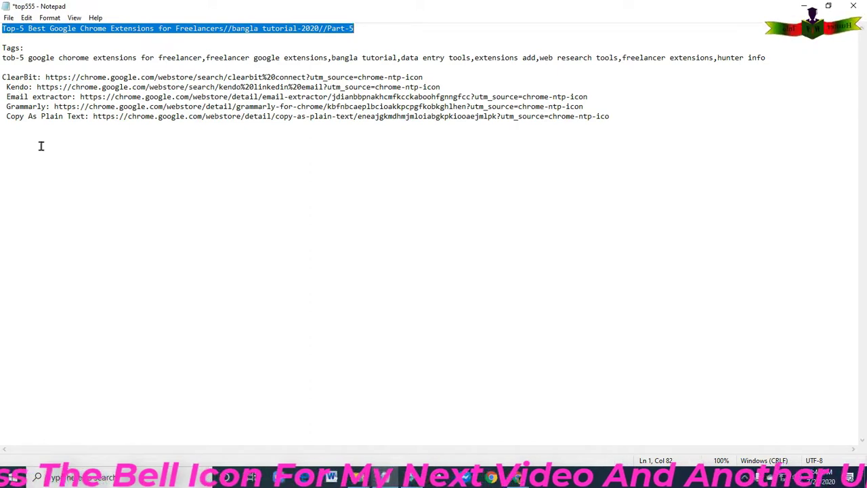
{"action": "left_click", "coordinate": [806, 7]}
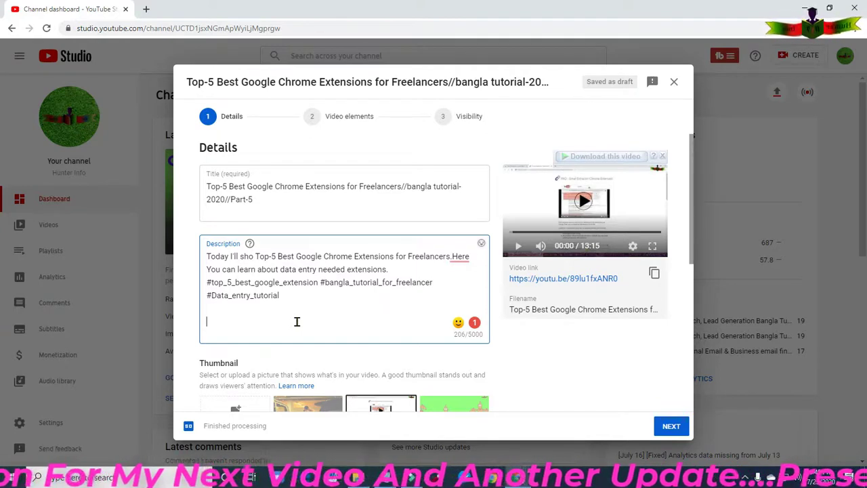
{"action": "type", "text": "Link"}
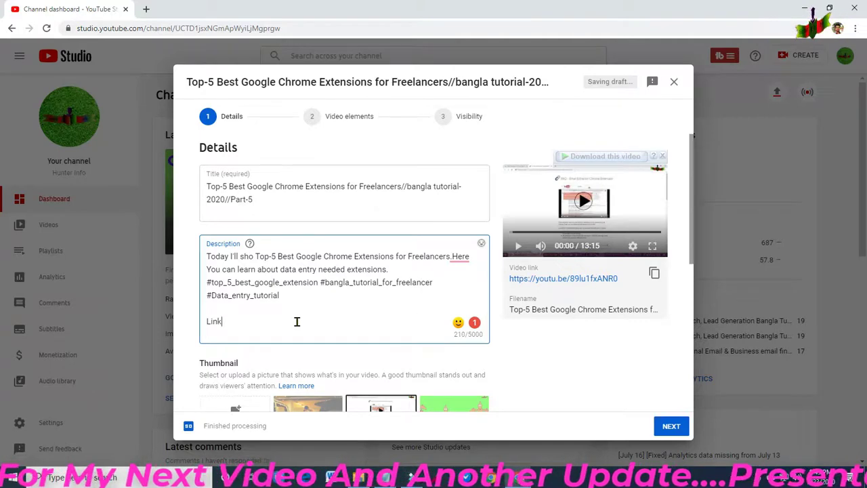
{"action": "type", "text": ":"}
{"action": "key", "text": "Return"}
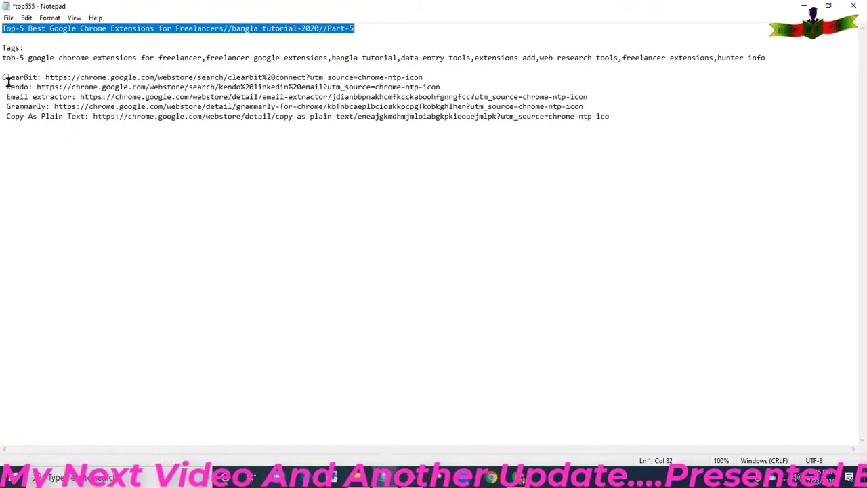
Step: Copy the five extension links, ClearBit through Copy As Plain Text, from Notepad to below "Link:" in the description, followed by two line breaks
{"action": "left_click_drag", "start_coordinate": [7, 82], "coordinate": [95, 118]}
{"action": "left_click", "coordinate": [5, 77]}
{"action": "left_click_drag", "start_coordinate": [5, 76], "coordinate": [617, 160]}
{"action": "right_click", "coordinate": [262, 85]}
{"action": "left_click", "coordinate": [286, 122]}
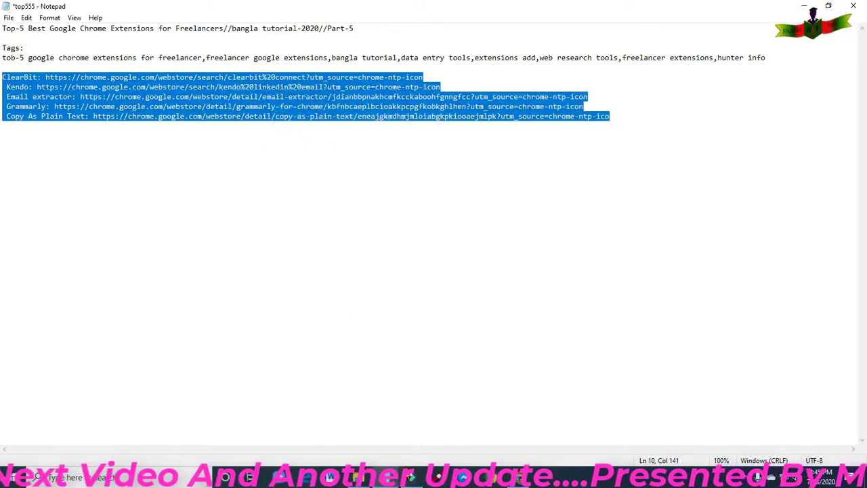
{"action": "left_click", "coordinate": [805, 7]}
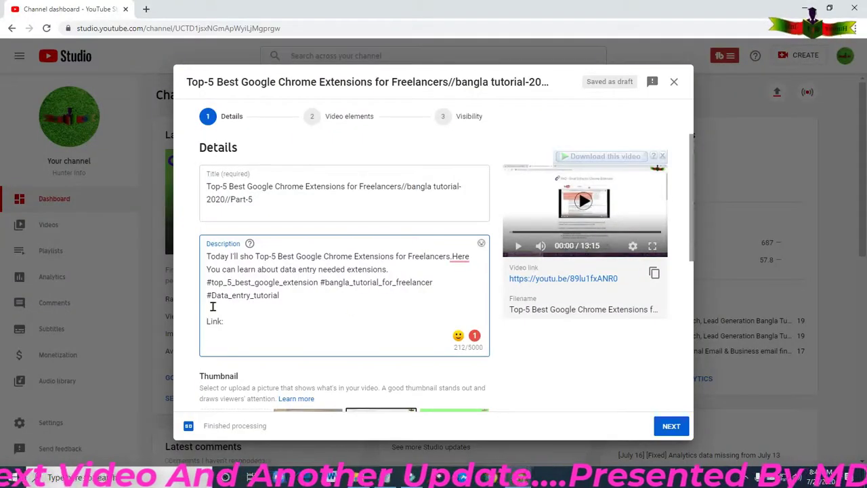
{"action": "right_click", "coordinate": [233, 337]}
{"action": "left_click", "coordinate": [267, 238]}
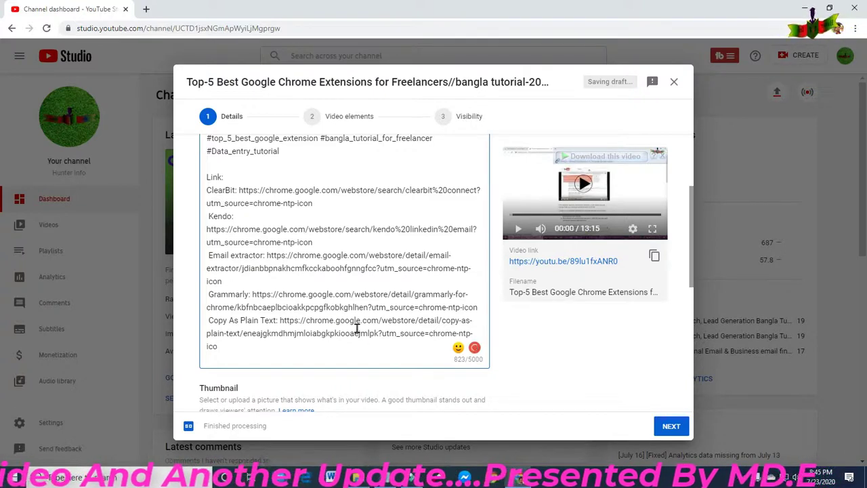
{"action": "key", "text": "Return"}
{"action": "key", "text": "Return"}
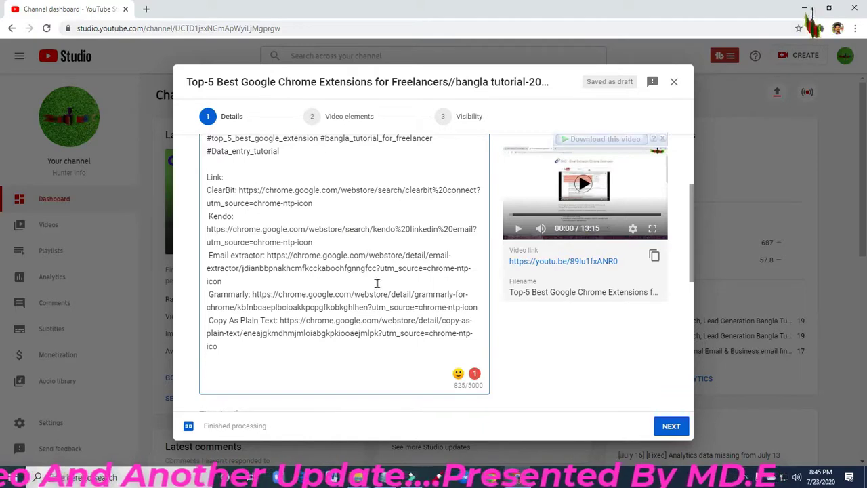
Step: Switch to Notepad, save the changes to top555 and open the Linkkk text file from Documents
{"action": "left_click", "coordinate": [385, 477]}
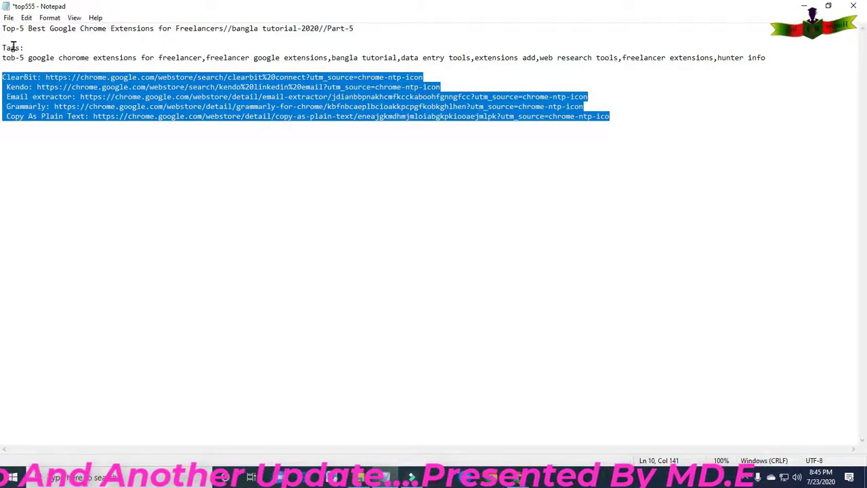
{"action": "left_click", "coordinate": [9, 18]}
{"action": "left_click", "coordinate": [29, 54]}
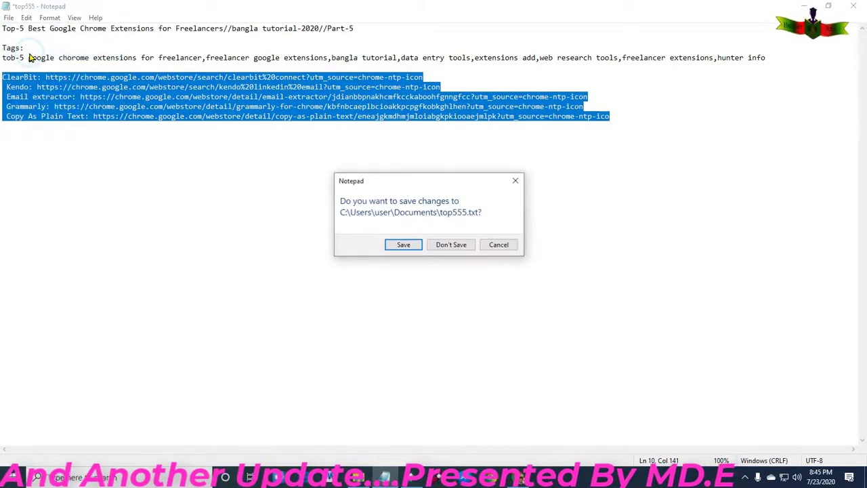
{"action": "left_click", "coordinate": [401, 245]}
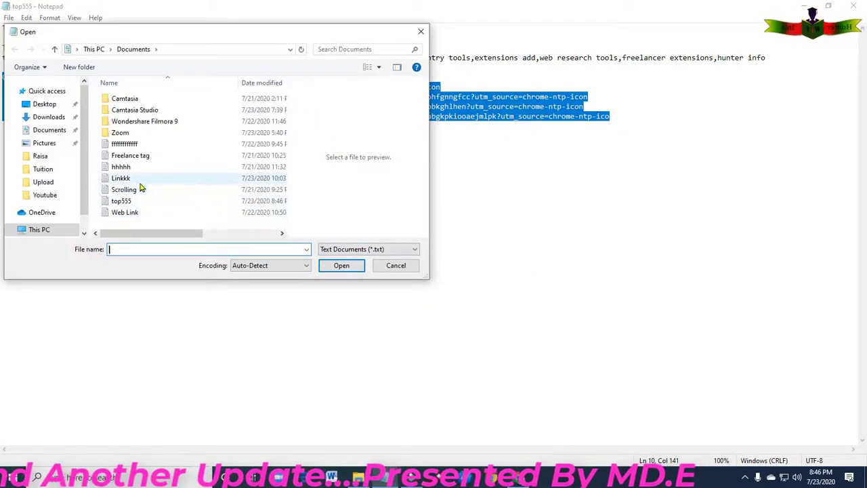
{"action": "left_click", "coordinate": [129, 178]}
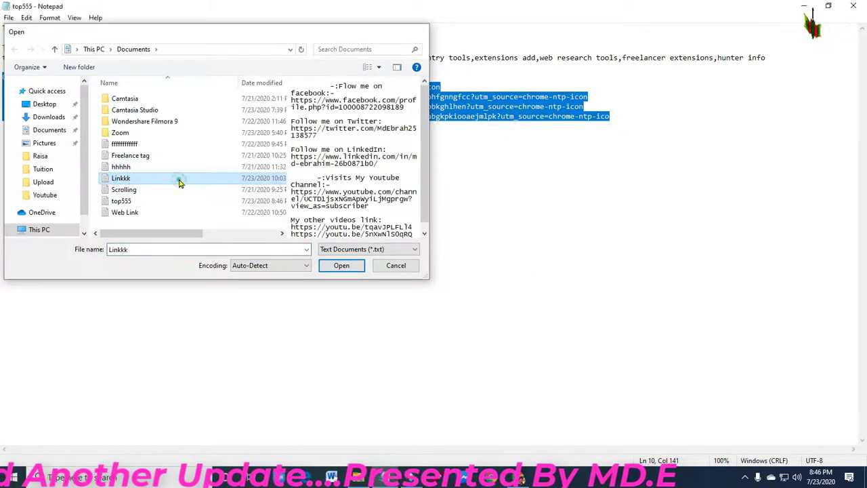
{"action": "double_click", "coordinate": [178, 179]}
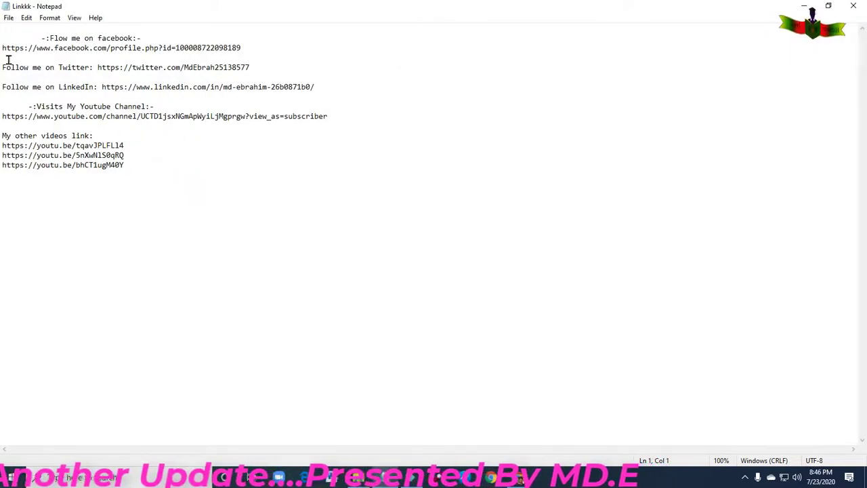
Step: Copy the full Linkkk text with the social media, channel and other video links from Notepad to the end of the video description in Chrome
{"action": "left_click_drag", "start_coordinate": [4, 29], "coordinate": [134, 180]}
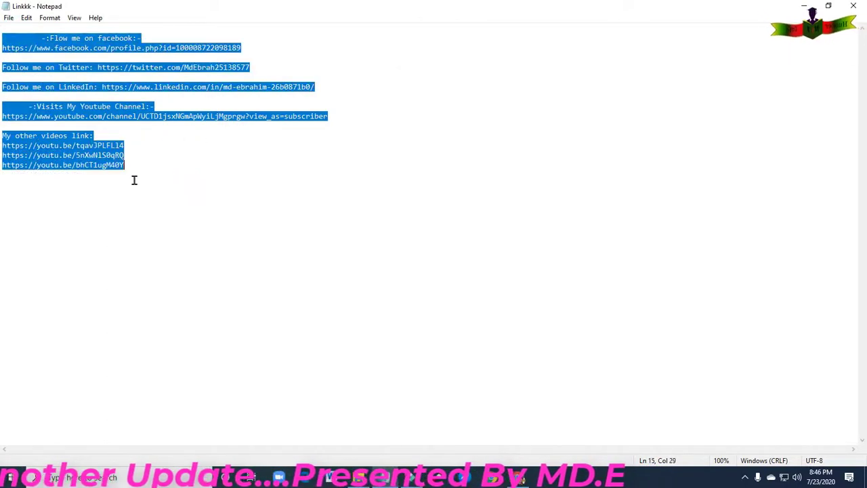
{"action": "right_click", "coordinate": [97, 91]}
{"action": "left_click", "coordinate": [124, 125]}
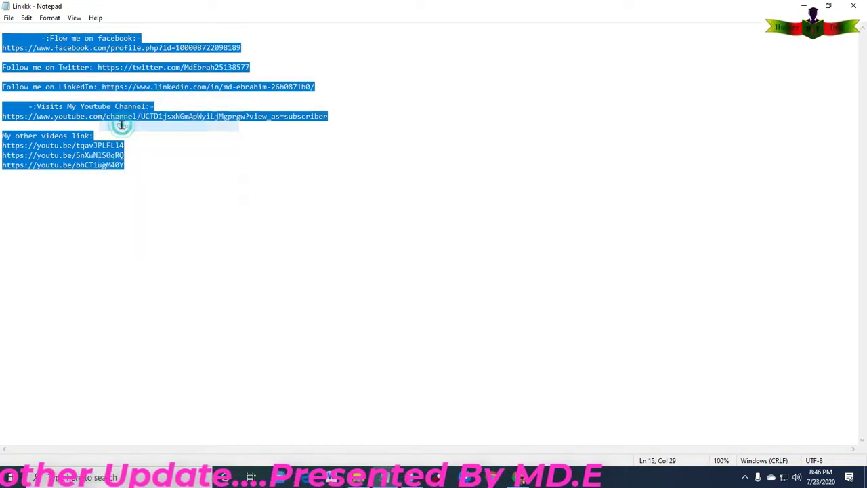
{"action": "left_click", "coordinate": [530, 479]}
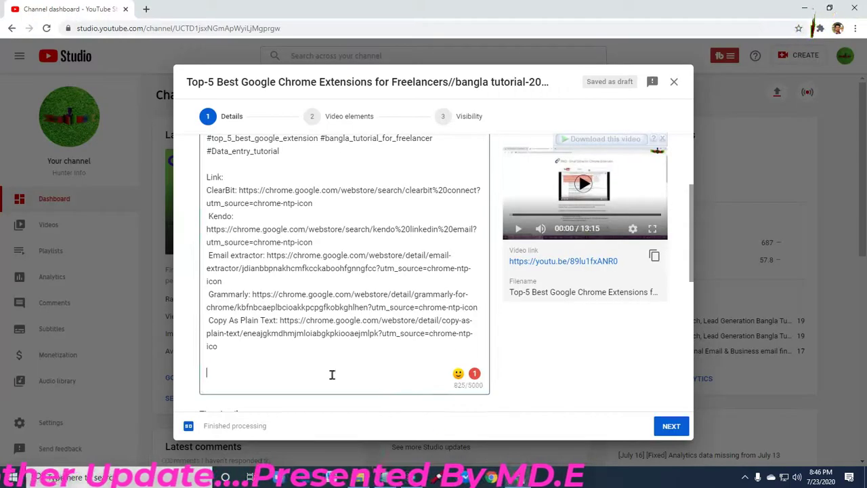
{"action": "right_click", "coordinate": [231, 378]}
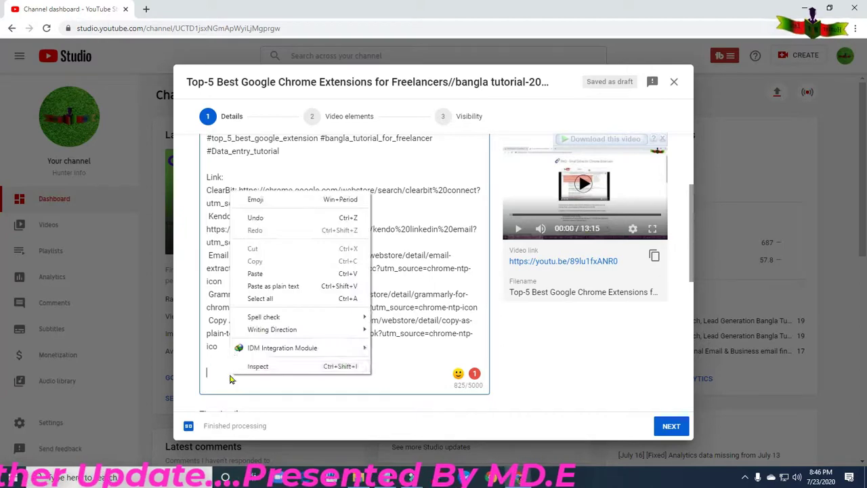
{"action": "left_click", "coordinate": [255, 273]}
Step: Upload the "Top-5 Best Google Chrome Extensions for Freelancers" picture from the Desktop Upload folder as the video's custom thumbnail
{"action": "scroll", "coordinate": [422, 375], "scroll_direction": "down", "scroll_amount": 5}
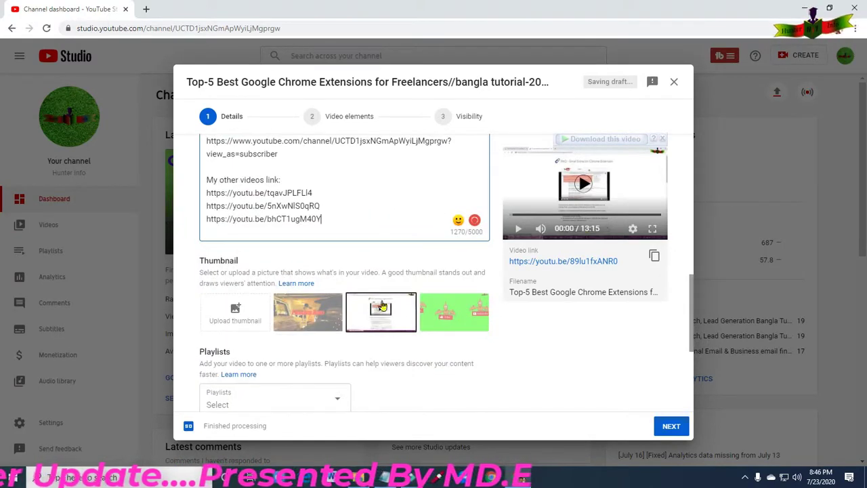
{"action": "scroll", "coordinate": [366, 192], "scroll_direction": "up", "scroll_amount": 3}
{"action": "scroll", "coordinate": [367, 193], "scroll_direction": "up", "scroll_amount": 3}
{"action": "scroll", "coordinate": [366, 195], "scroll_direction": "down", "scroll_amount": 6}
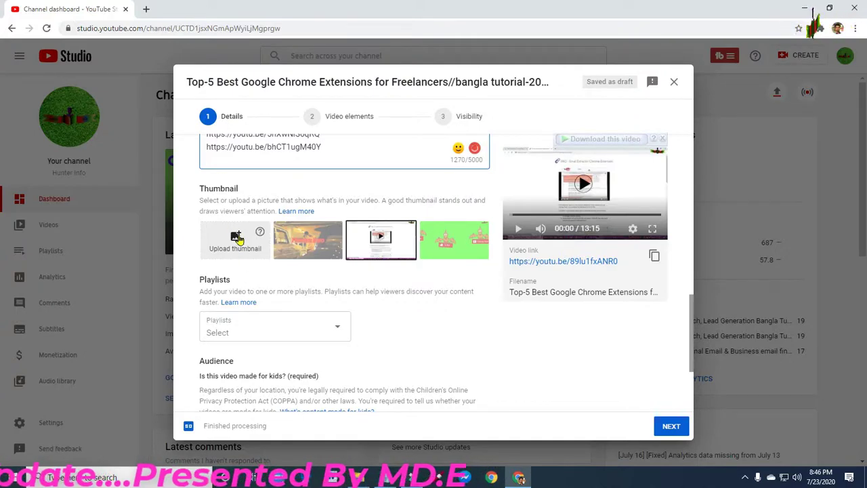
{"action": "left_click", "coordinate": [237, 238]}
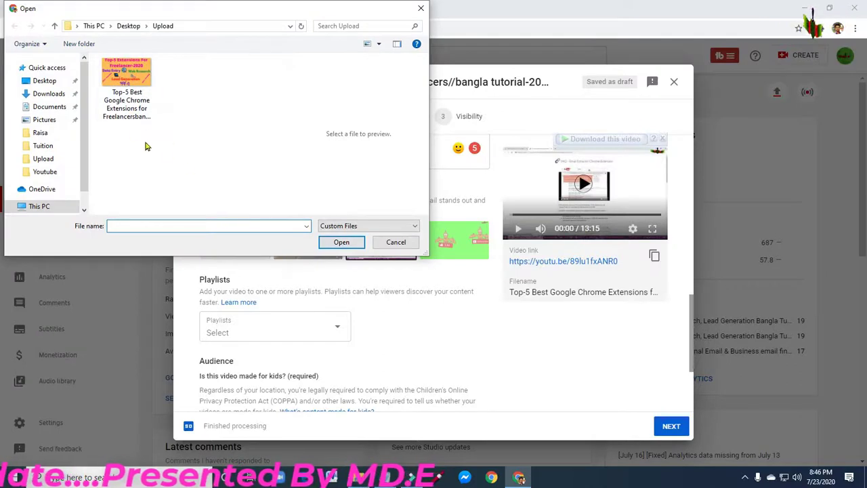
{"action": "left_click", "coordinate": [746, 478]}
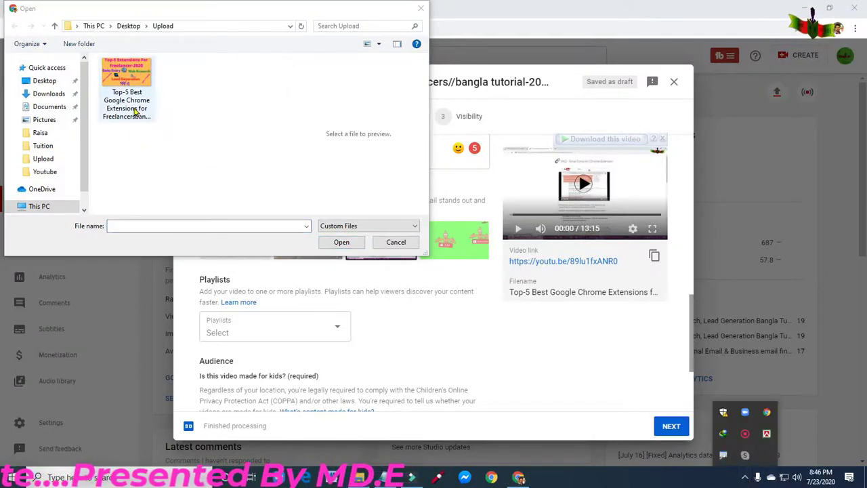
{"action": "left_click", "coordinate": [331, 259]}
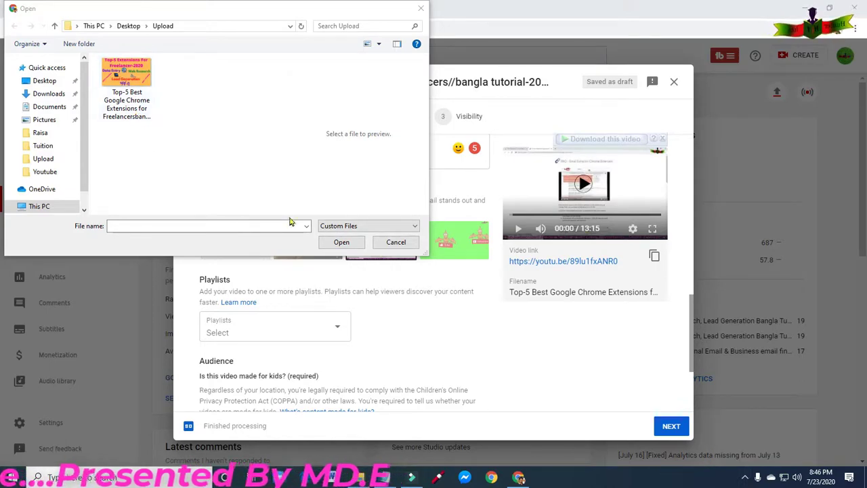
{"action": "left_click", "coordinate": [122, 90]}
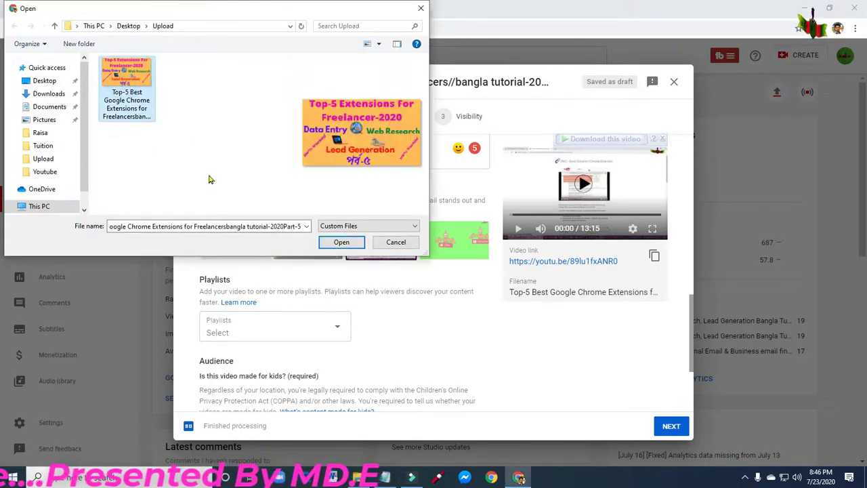
{"action": "left_click", "coordinate": [342, 243]}
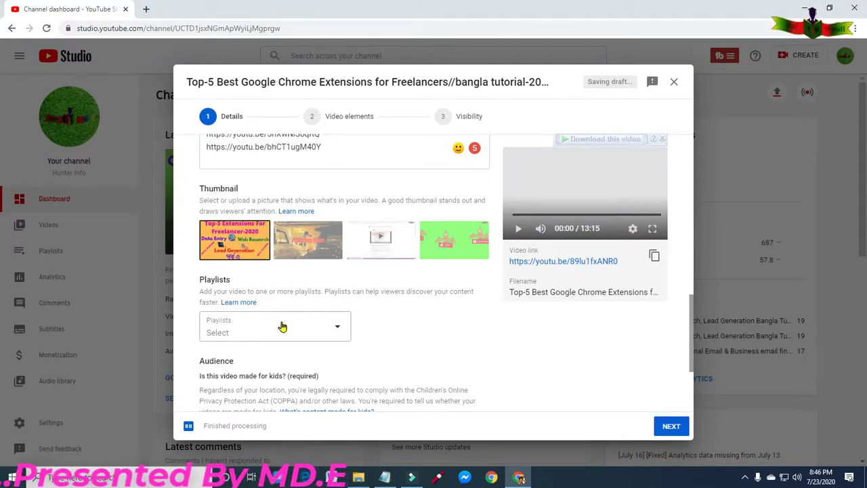
Step: Add the video to the Data Entry playlist
{"action": "scroll", "coordinate": [305, 339], "scroll_direction": "down", "scroll_amount": 1}
{"action": "left_click", "coordinate": [254, 258]}
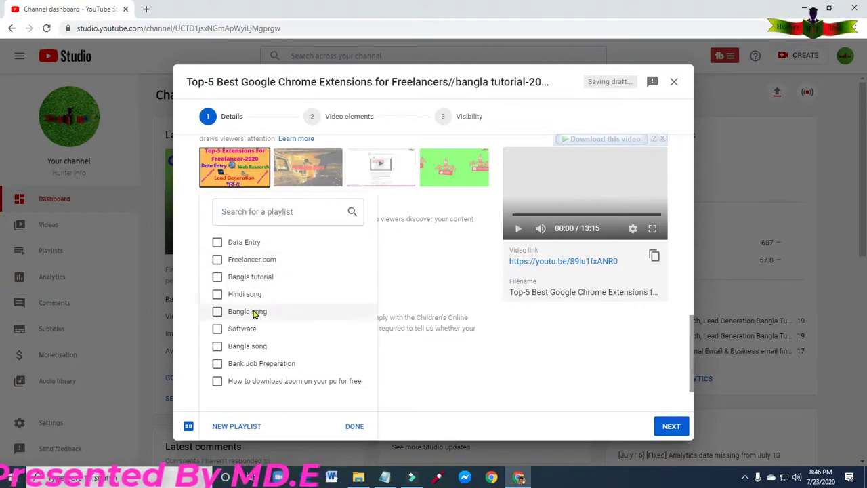
{"action": "left_click", "coordinate": [216, 243]}
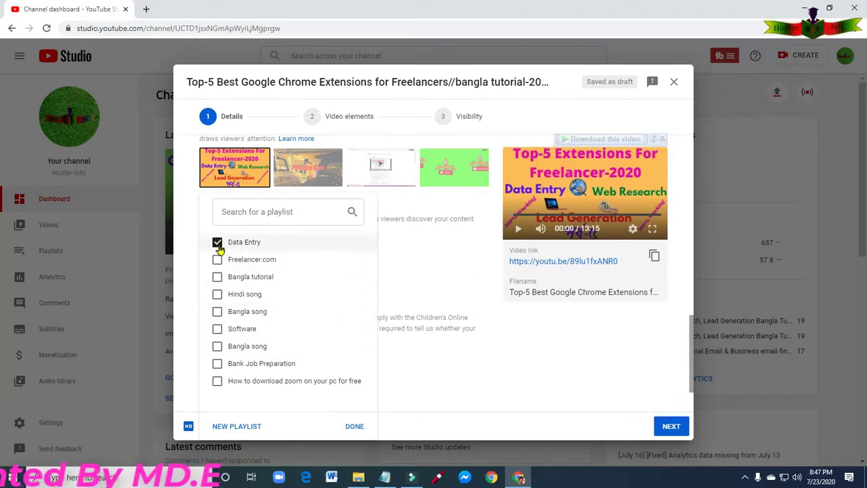
{"action": "left_click", "coordinate": [354, 427]}
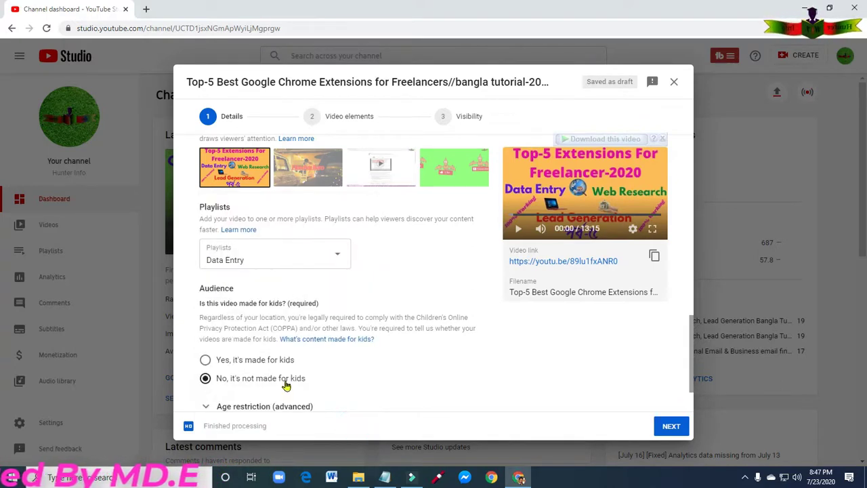
Step: Expand the additional video options and activate the empty Tags field
{"action": "scroll", "coordinate": [277, 375], "scroll_direction": "down", "scroll_amount": 1}
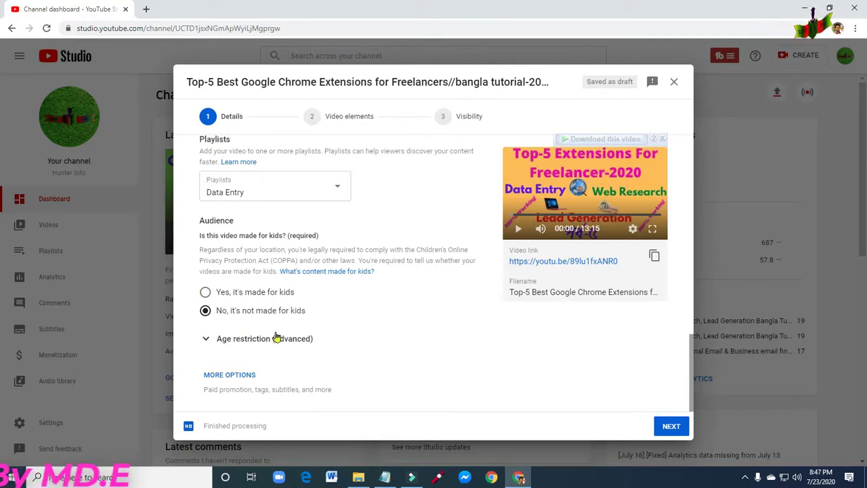
{"action": "left_click", "coordinate": [228, 374]}
{"action": "scroll", "coordinate": [273, 369], "scroll_direction": "down", "scroll_amount": 1}
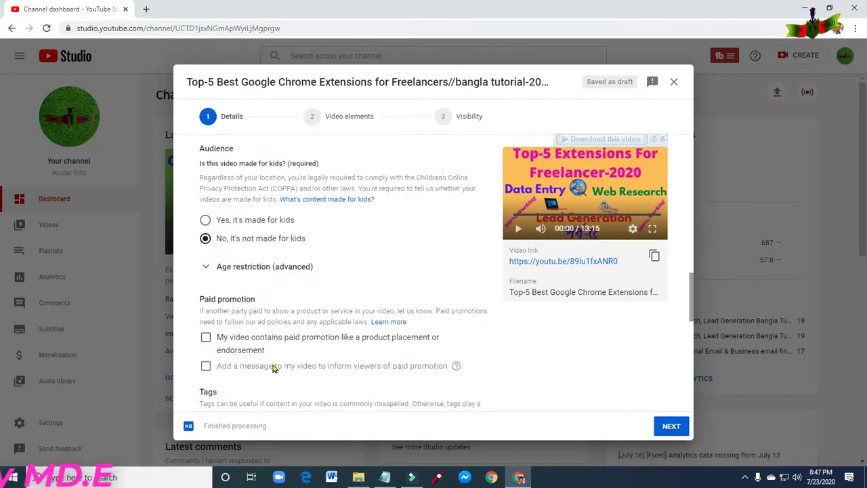
{"action": "scroll", "coordinate": [270, 366], "scroll_direction": "down", "scroll_amount": 1}
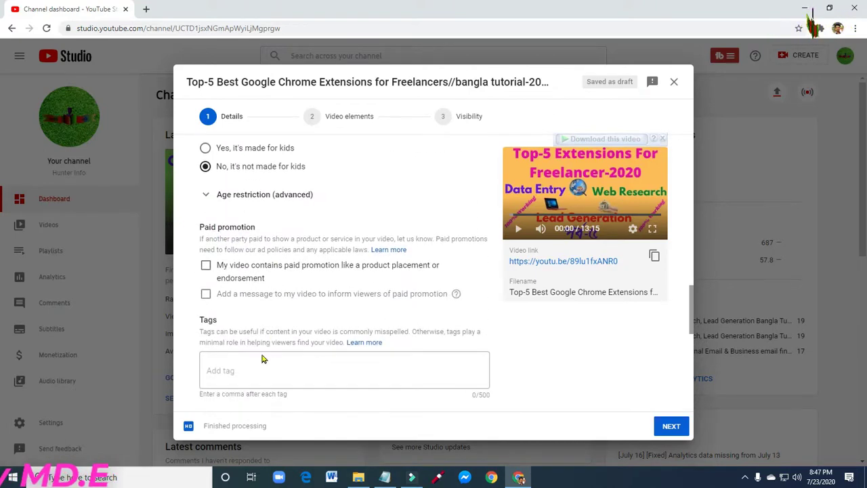
{"action": "left_click", "coordinate": [218, 365]}
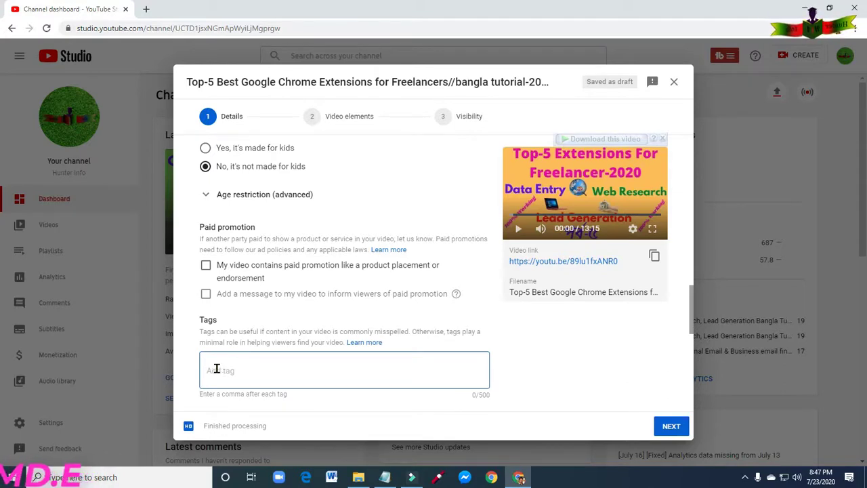
Step: Switch to Notepad and open the top555 text file from Documents
{"action": "left_click", "coordinate": [384, 477]}
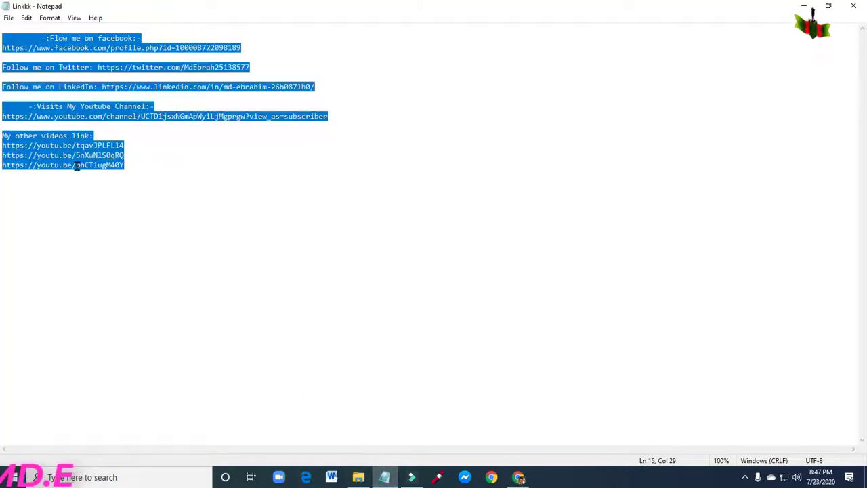
{"action": "left_click", "coordinate": [9, 18]}
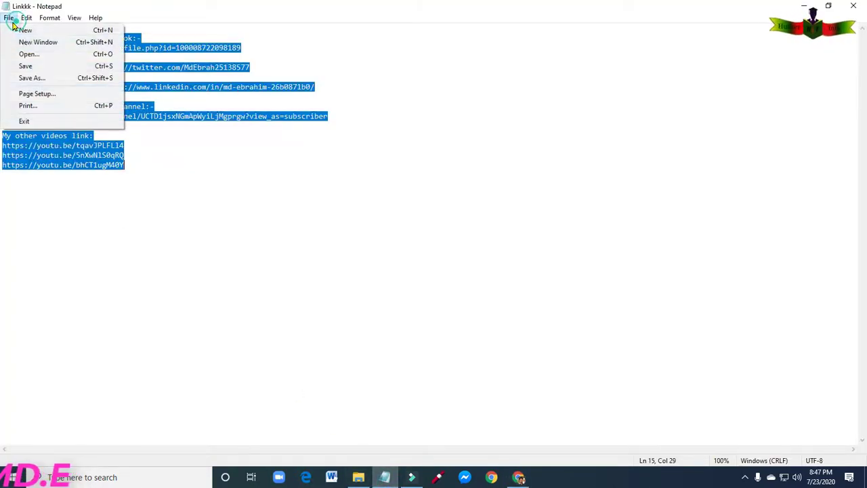
{"action": "left_click", "coordinate": [26, 55]}
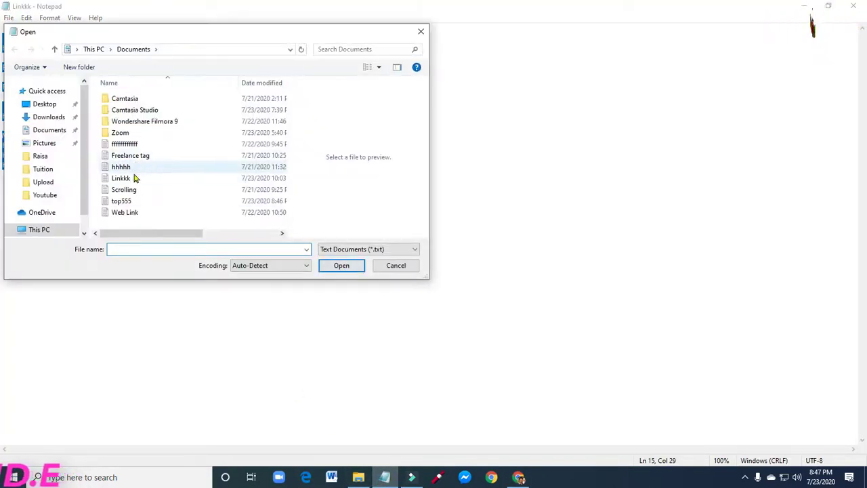
{"action": "double_click", "coordinate": [122, 201]}
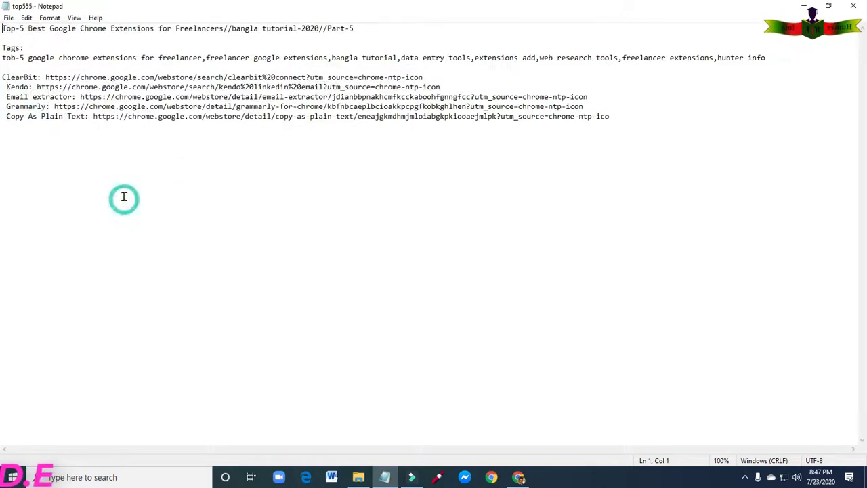
Step: Copy the comma-separated line under "Tags:" in top555 and paste it into the video's Tags field in Chrome
{"action": "left_click_drag", "start_coordinate": [7, 54], "coordinate": [467, 65]}
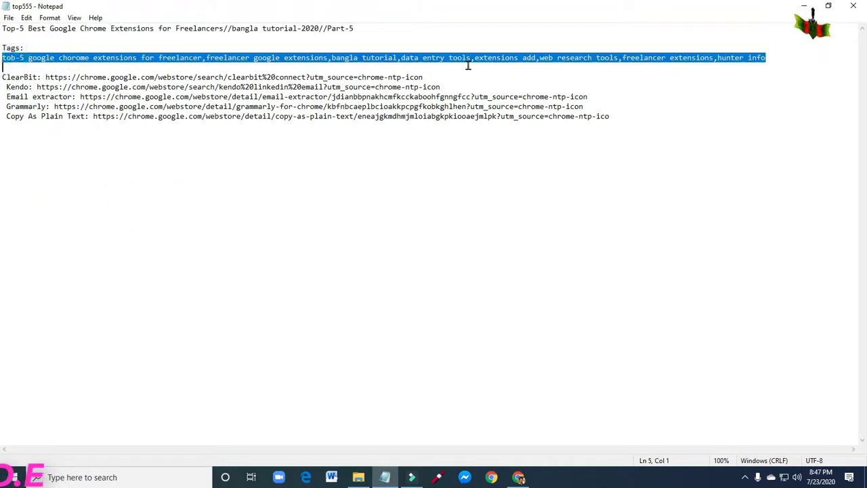
{"action": "right_click", "coordinate": [687, 59]}
{"action": "left_click", "coordinate": [702, 95]}
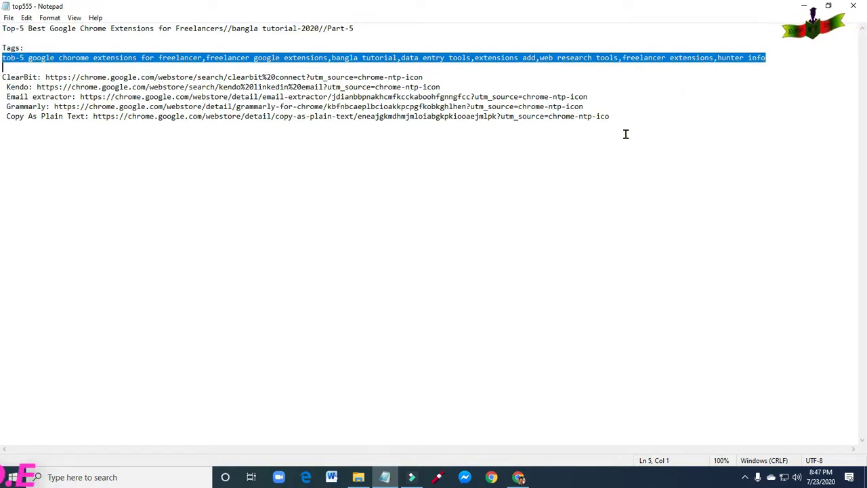
{"action": "left_click", "coordinate": [519, 477]}
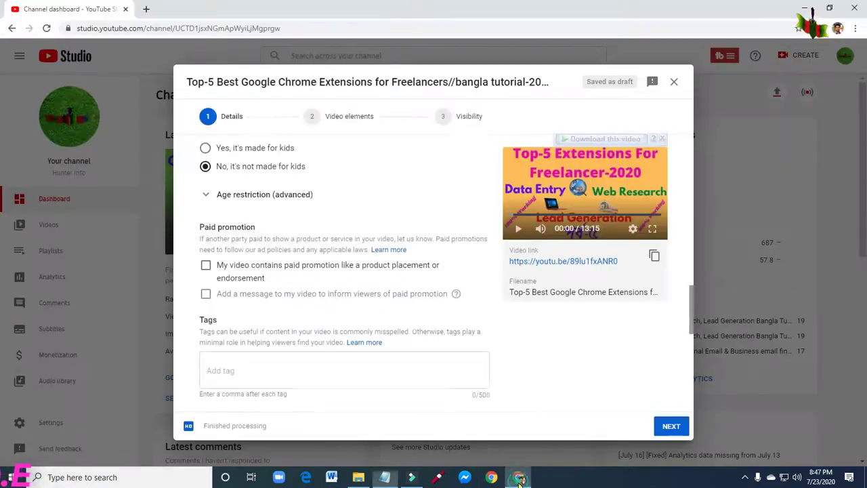
{"action": "right_click", "coordinate": [225, 368]}
{"action": "left_click", "coordinate": [258, 266]}
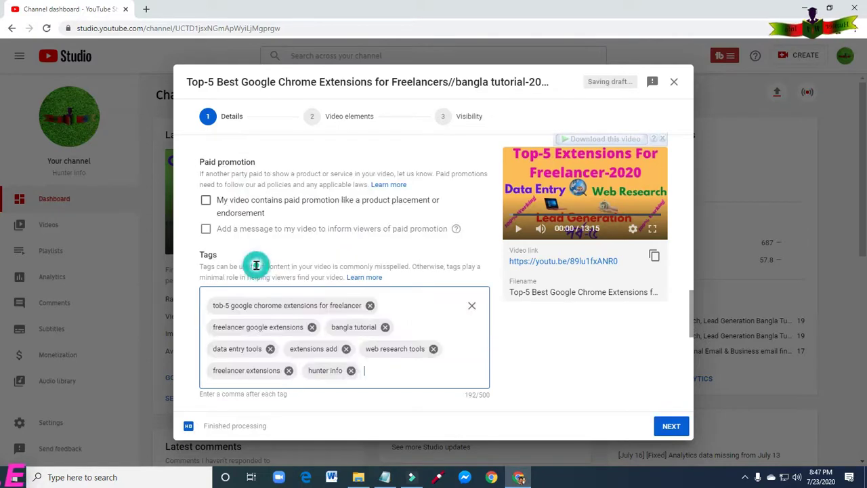
Step: Review the video details, checking the description links, thumbnail, playlist, audience setting and tags
{"action": "scroll", "coordinate": [391, 400], "scroll_direction": "down", "scroll_amount": 1}
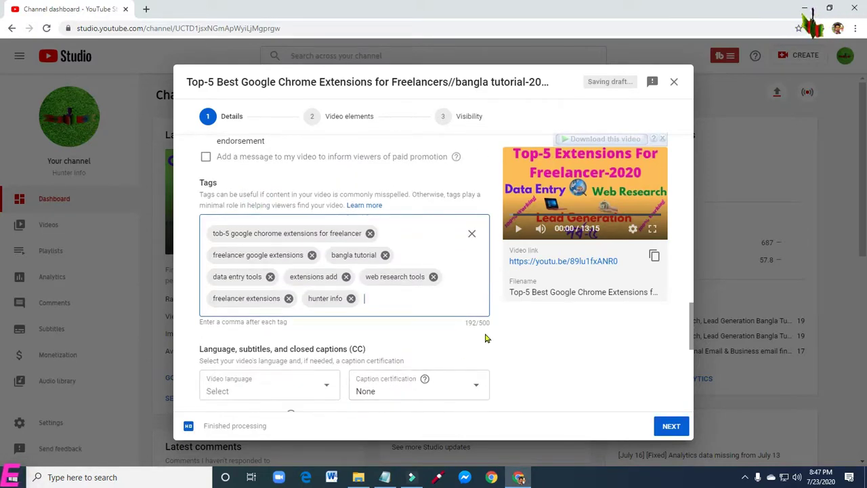
{"action": "scroll", "coordinate": [427, 324], "scroll_direction": "up", "scroll_amount": 3}
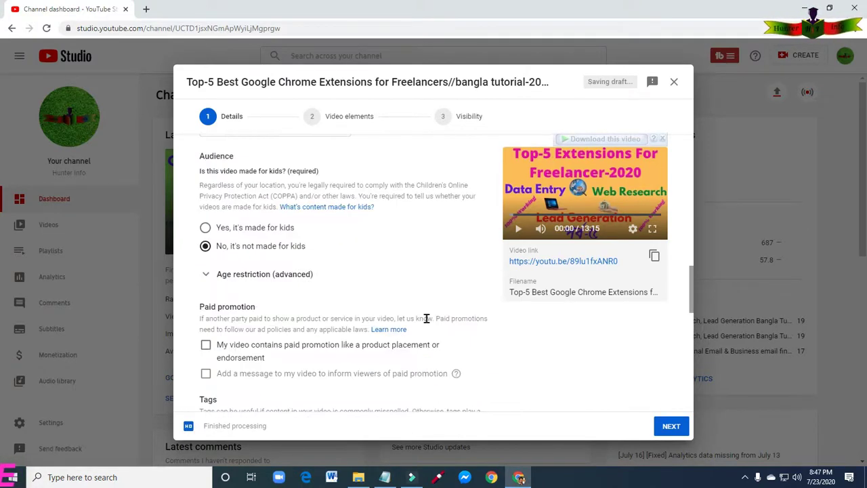
{"action": "scroll", "coordinate": [427, 318], "scroll_direction": "up", "scroll_amount": 10}
{"action": "scroll", "coordinate": [426, 317], "scroll_direction": "down", "scroll_amount": 2}
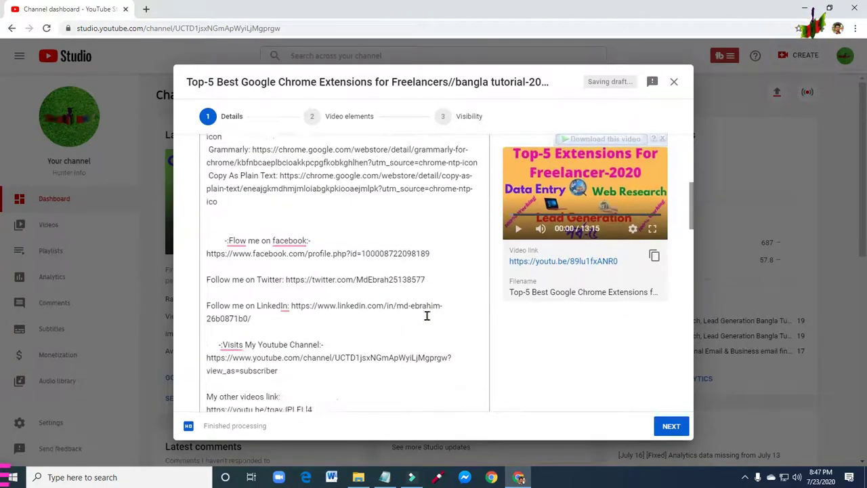
{"action": "scroll", "coordinate": [427, 317], "scroll_direction": "down", "scroll_amount": 3}
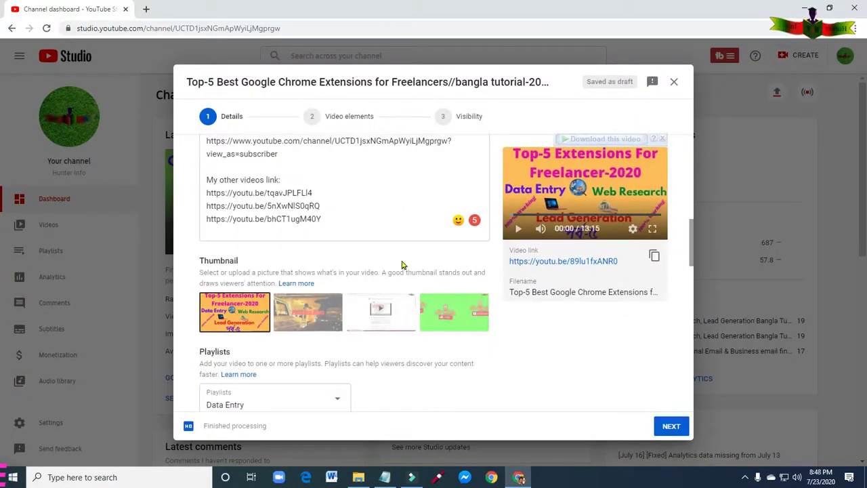
{"action": "scroll", "coordinate": [402, 263], "scroll_direction": "up", "scroll_amount": 3}
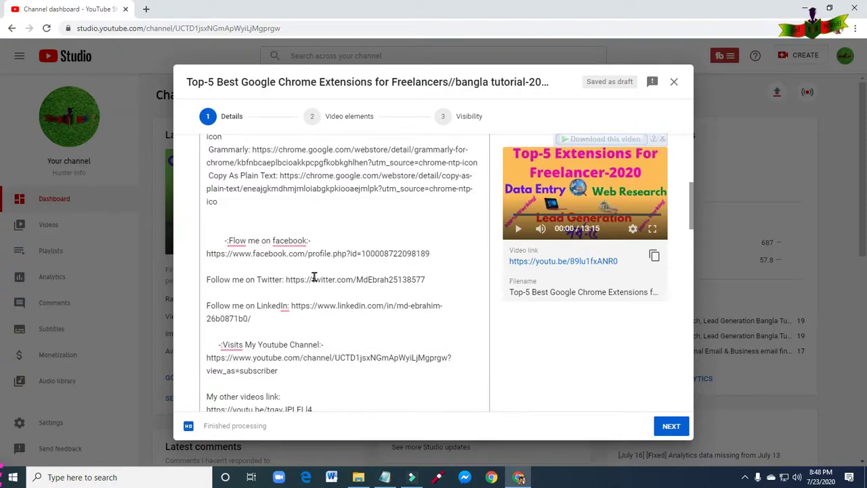
{"action": "scroll", "coordinate": [313, 267], "scroll_direction": "down", "scroll_amount": 3}
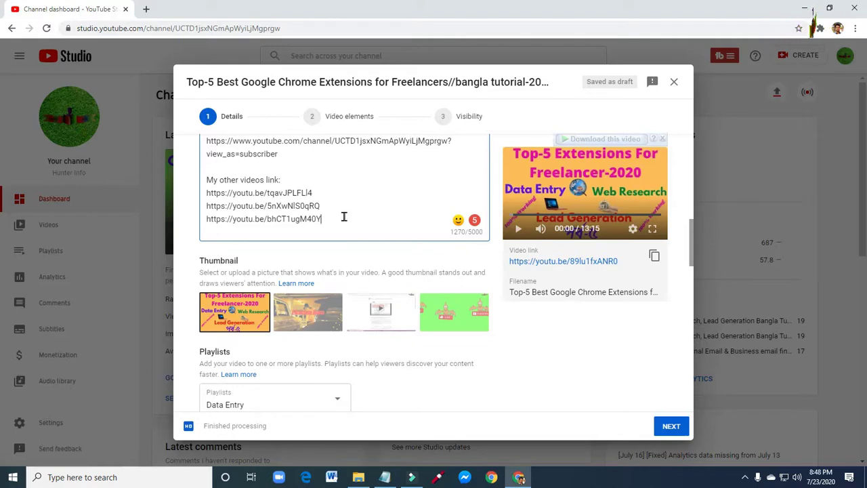
{"action": "scroll", "coordinate": [344, 217], "scroll_direction": "up", "scroll_amount": 2}
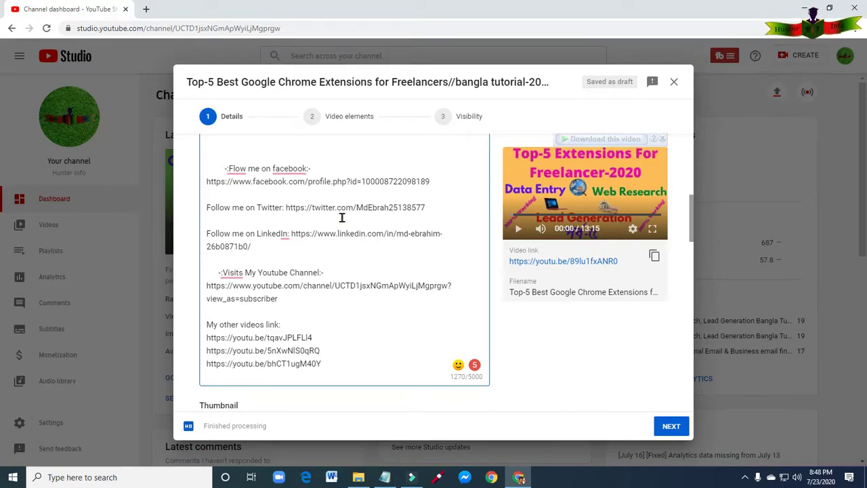
{"action": "scroll", "coordinate": [353, 325], "scroll_direction": "down", "scroll_amount": 5}
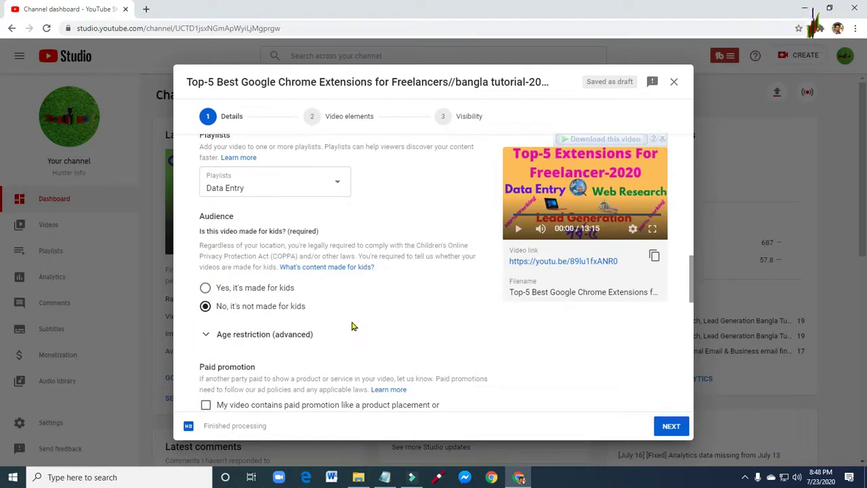
{"action": "scroll", "coordinate": [351, 326], "scroll_direction": "down", "scroll_amount": 2}
{"action": "scroll", "coordinate": [351, 325], "scroll_direction": "down", "scroll_amount": 1}
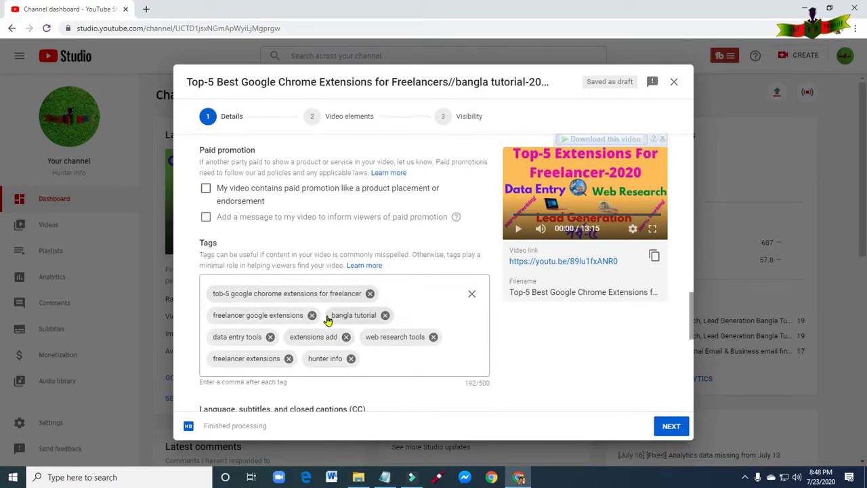
Step: Set the video language to Bangla and the recording date to Jul 23, 2020
{"action": "scroll", "coordinate": [328, 320], "scroll_direction": "down", "scroll_amount": 1}
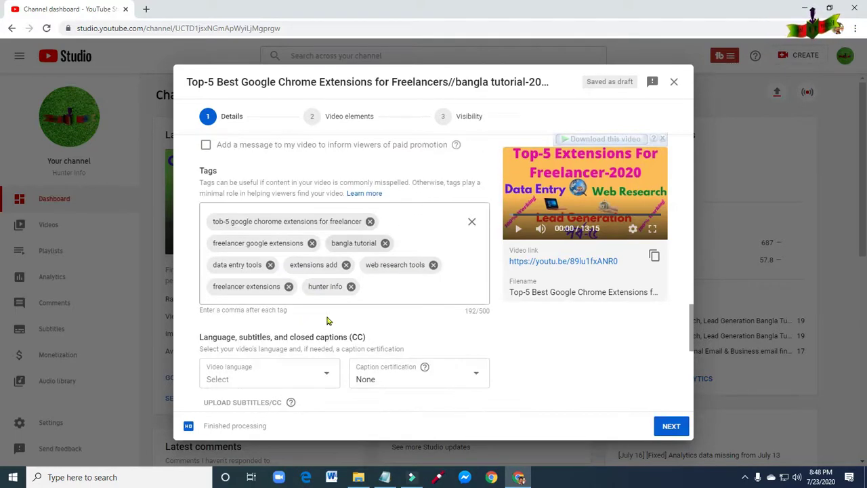
{"action": "left_click", "coordinate": [244, 381]}
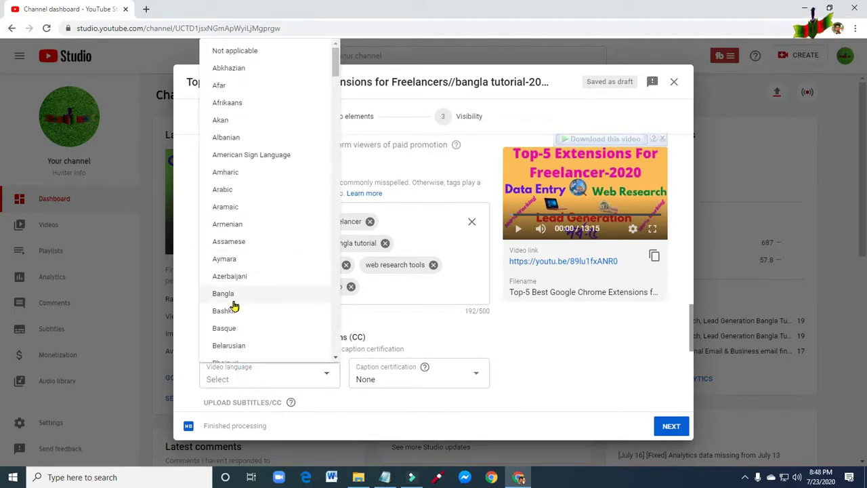
{"action": "left_click", "coordinate": [223, 296]}
{"action": "scroll", "coordinate": [292, 347], "scroll_direction": "down", "scroll_amount": 1}
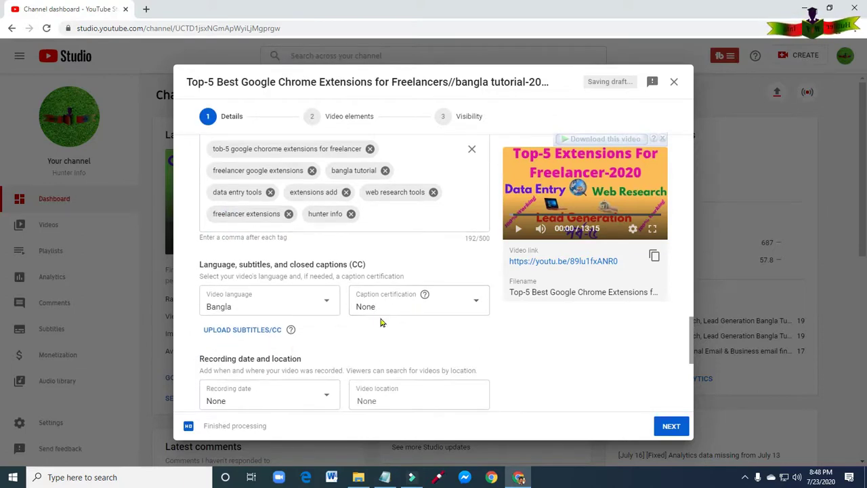
{"action": "scroll", "coordinate": [304, 328], "scroll_direction": "down", "scroll_amount": 1}
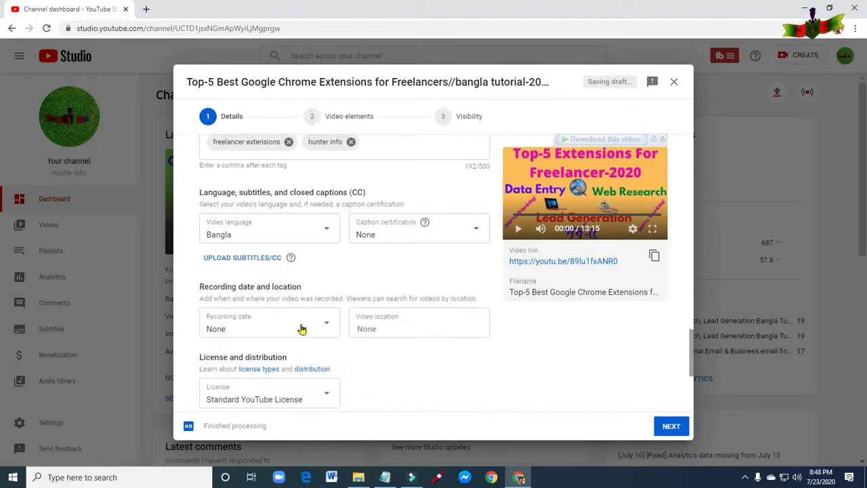
{"action": "left_click", "coordinate": [248, 330]}
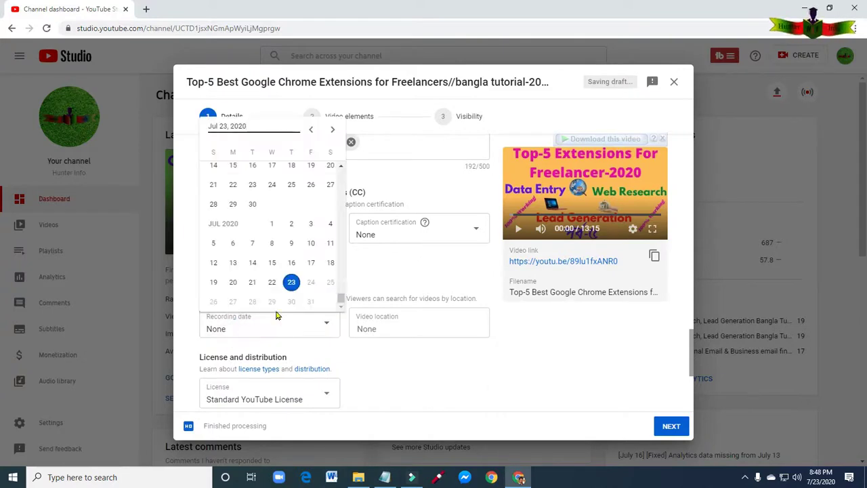
{"action": "left_click", "coordinate": [291, 282]}
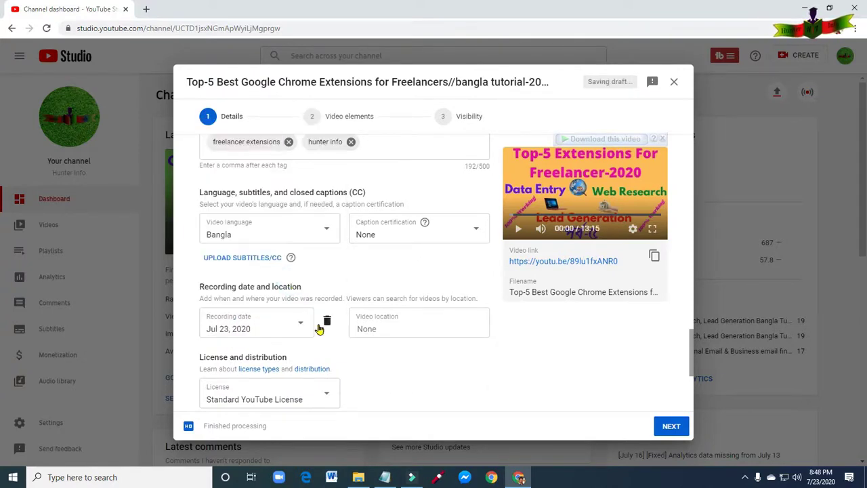
Step: Choose Standard YouTube License as the license and Science & Technology as the video's category
{"action": "scroll", "coordinate": [318, 330], "scroll_direction": "down", "scroll_amount": 1}
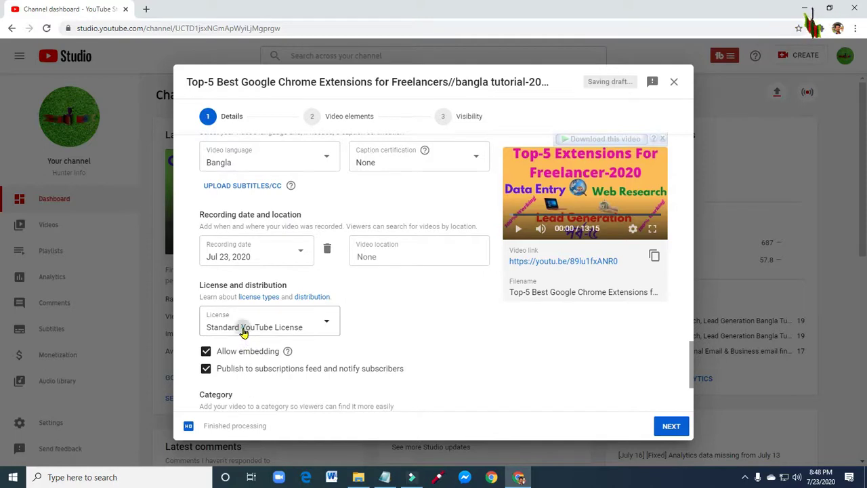
{"action": "left_click", "coordinate": [244, 332]}
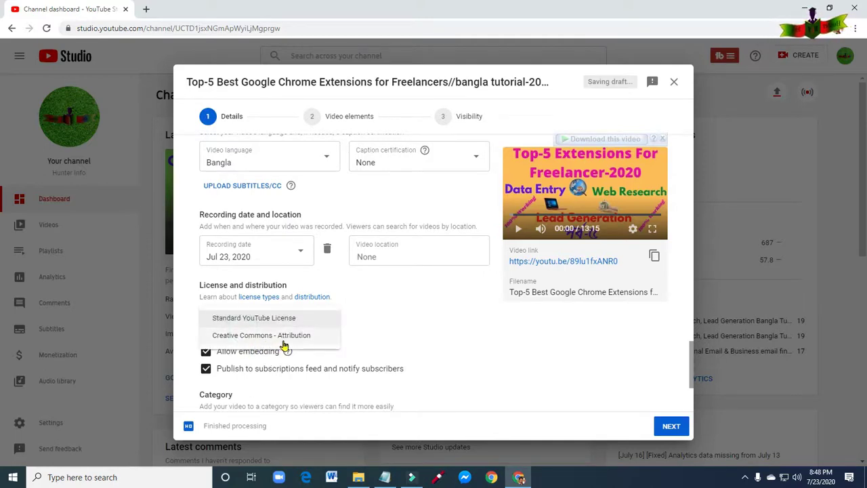
{"action": "left_click", "coordinate": [251, 318]}
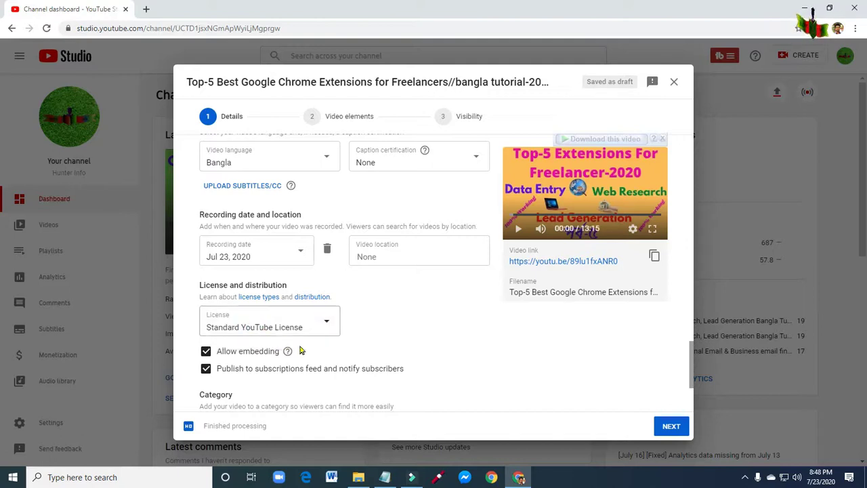
{"action": "scroll", "coordinate": [298, 348], "scroll_direction": "down", "scroll_amount": 1}
{"action": "left_click", "coordinate": [257, 357]}
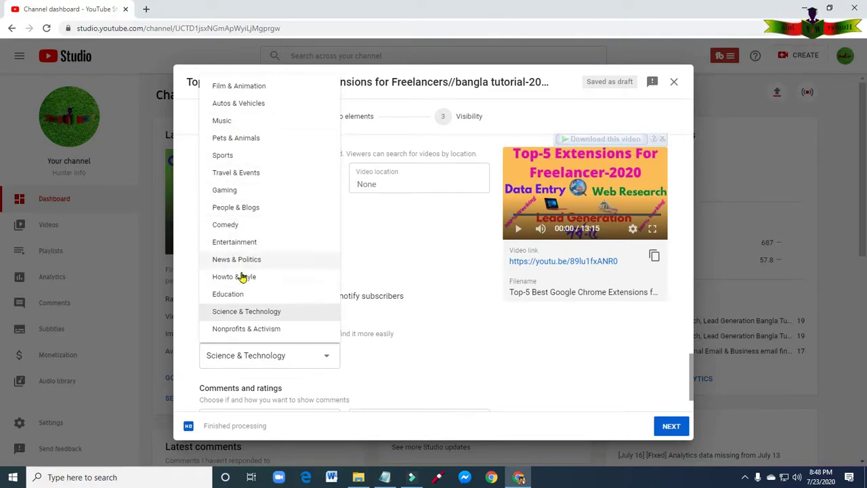
{"action": "left_click", "coordinate": [251, 312]}
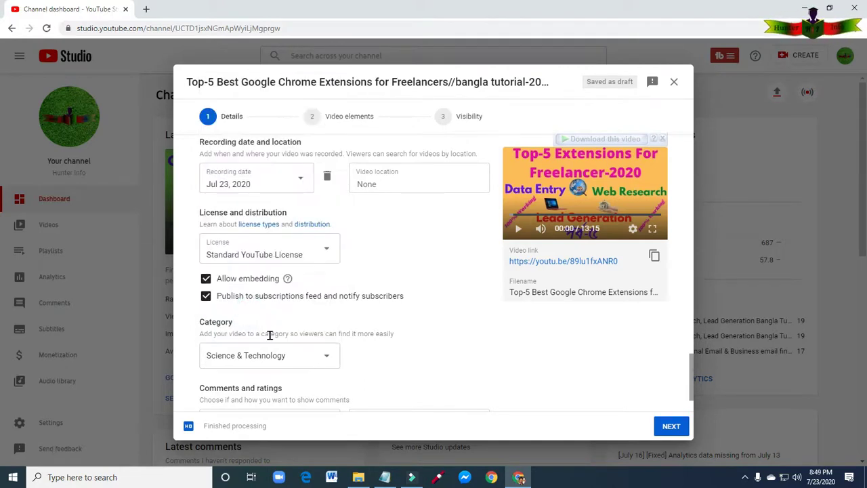
Step: Set the comment visibility to Allow all comments and sort the comments by Newest
{"action": "scroll", "coordinate": [270, 335], "scroll_direction": "down", "scroll_amount": 1}
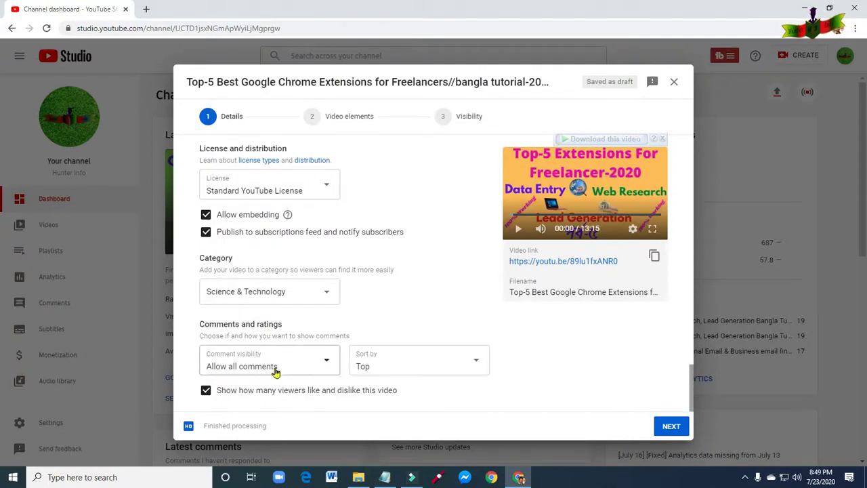
{"action": "left_click", "coordinate": [275, 366]}
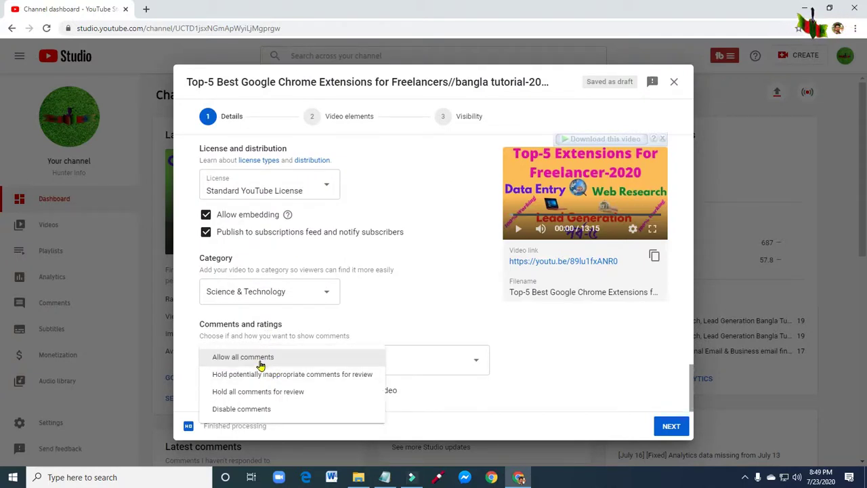
{"action": "left_click", "coordinate": [258, 362]}
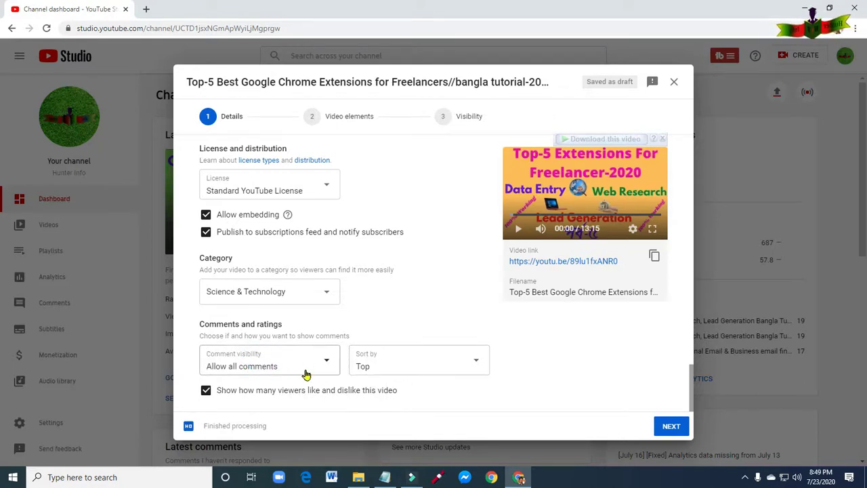
{"action": "left_click", "coordinate": [366, 363]}
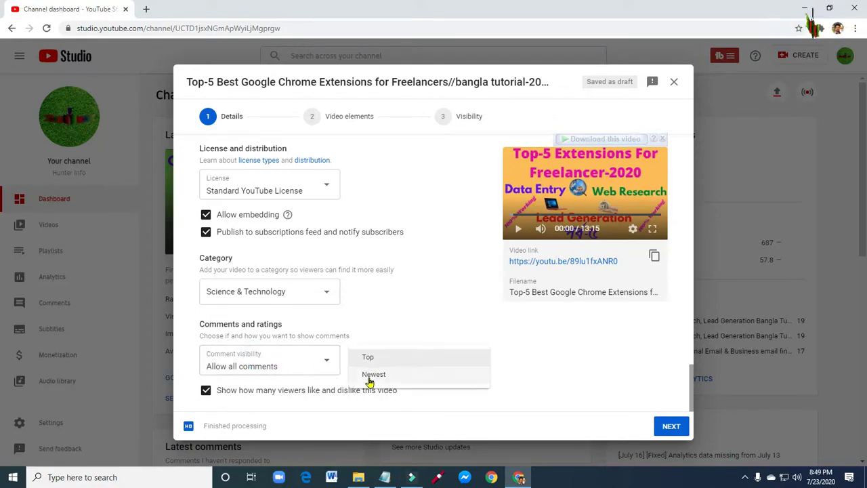
{"action": "left_click", "coordinate": [365, 359]}
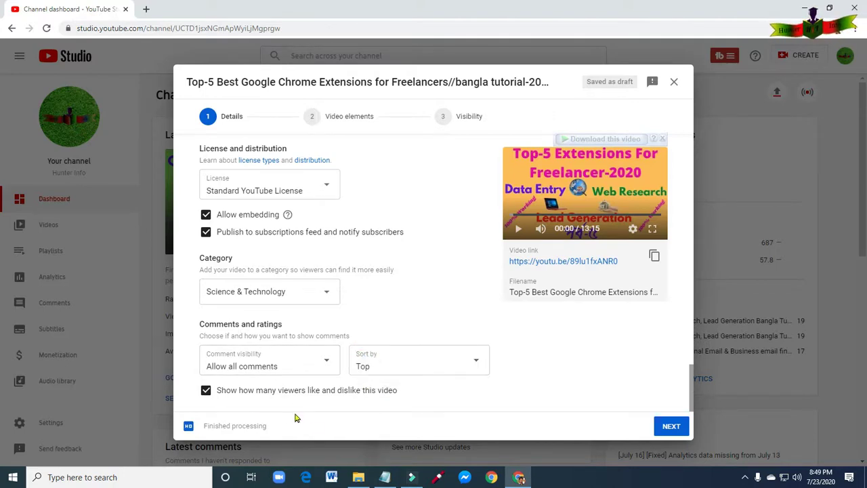
{"action": "left_click", "coordinate": [368, 364]}
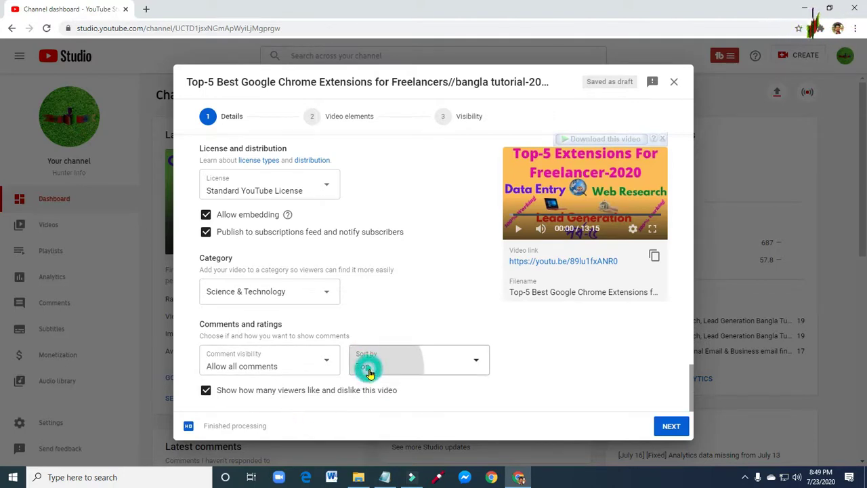
{"action": "left_click", "coordinate": [374, 377]}
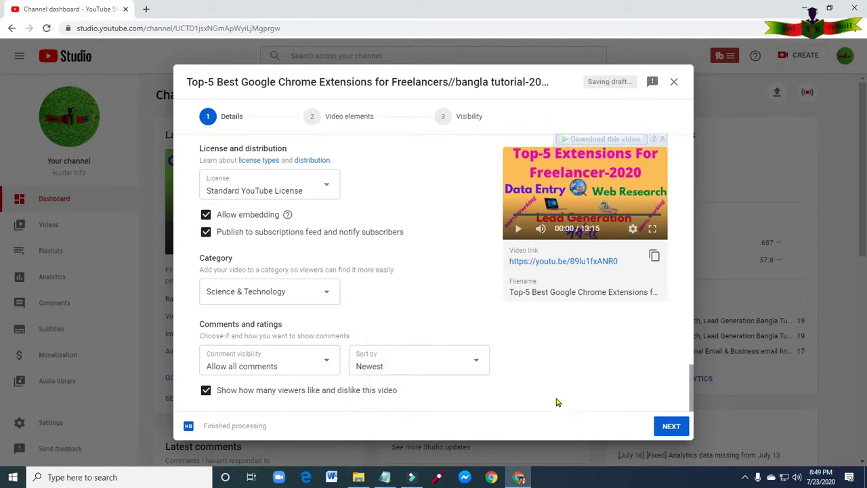
Step: Continue past Video elements without adding an end screen or cards, and set the video's visibility to Public
{"action": "left_click", "coordinate": [671, 427]}
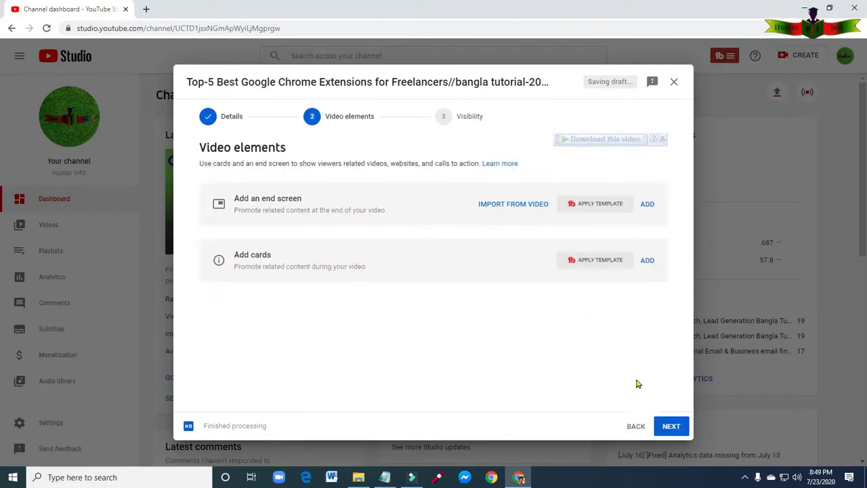
{"action": "left_click", "coordinate": [670, 425]}
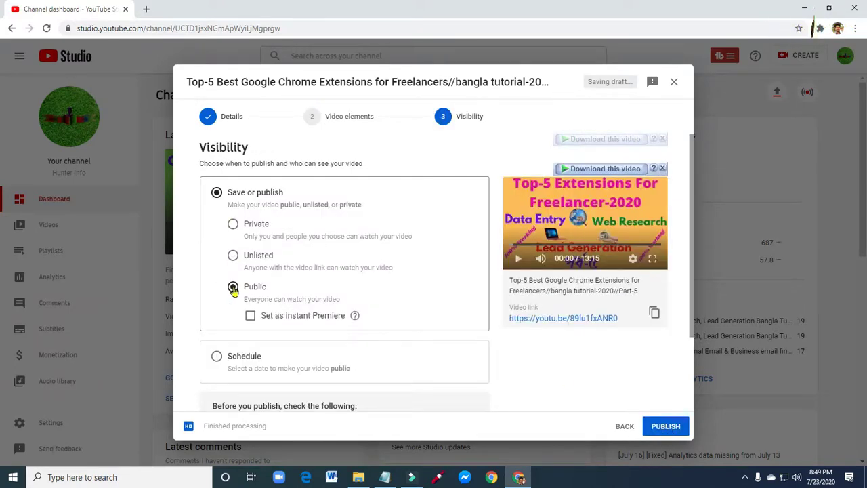
{"action": "left_click", "coordinate": [233, 256]}
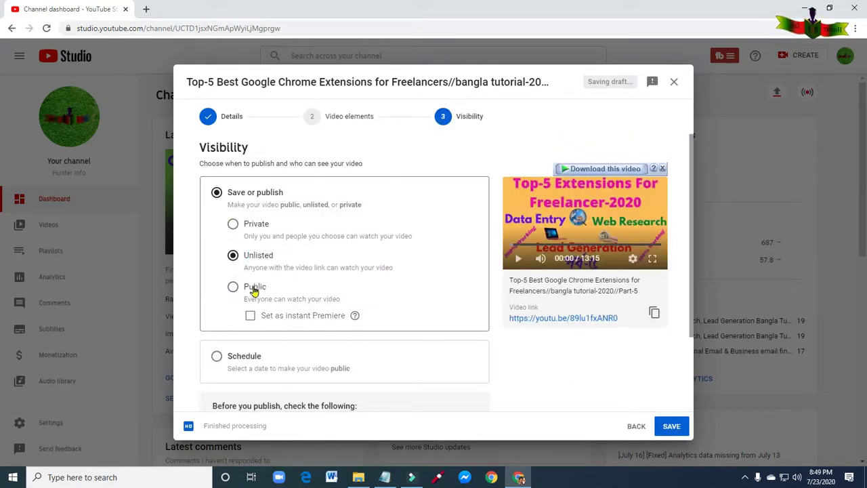
{"action": "left_click", "coordinate": [234, 288]}
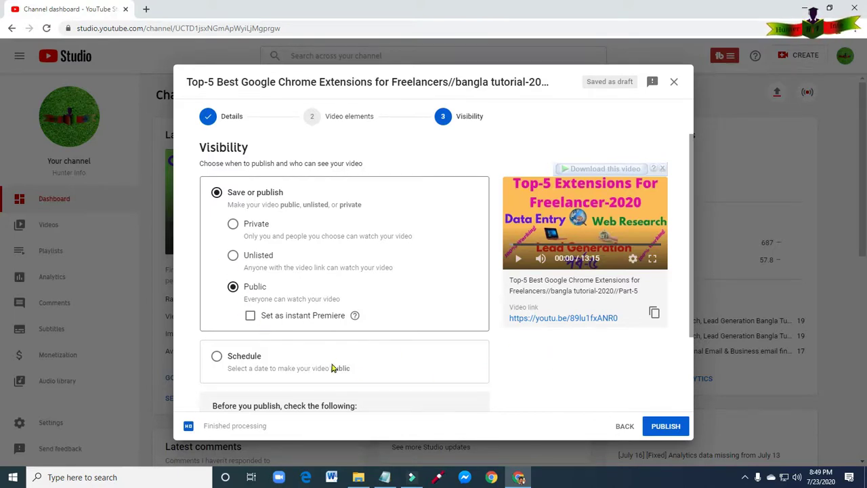
Step: Copy the video link, switch to Notepad and open the Linkkk text file from Documents
{"action": "scroll", "coordinate": [332, 362], "scroll_direction": "down", "scroll_amount": 2}
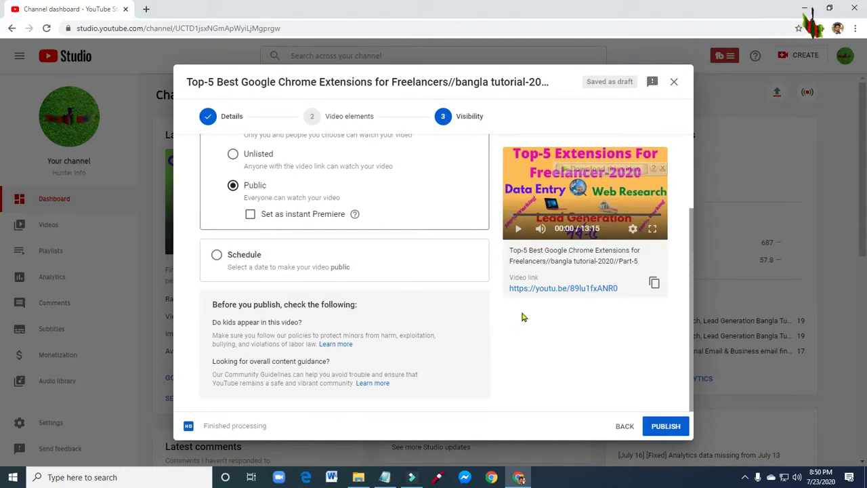
{"action": "left_click", "coordinate": [654, 285]}
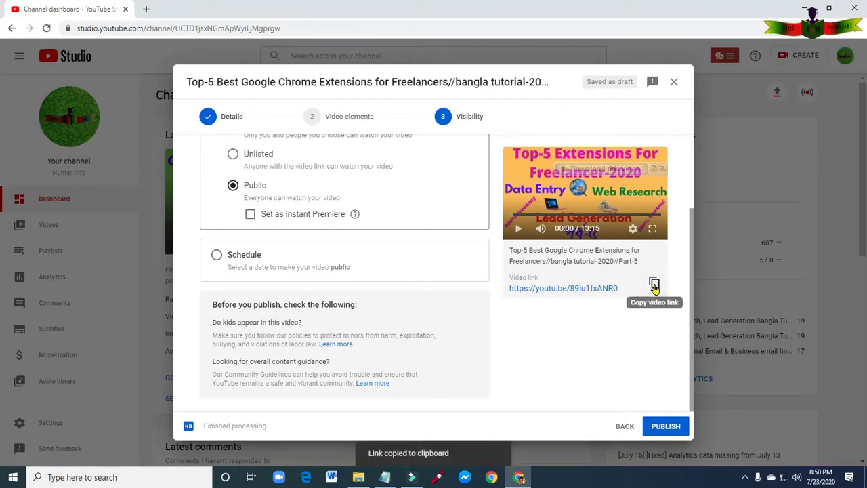
{"action": "left_click", "coordinate": [385, 477]}
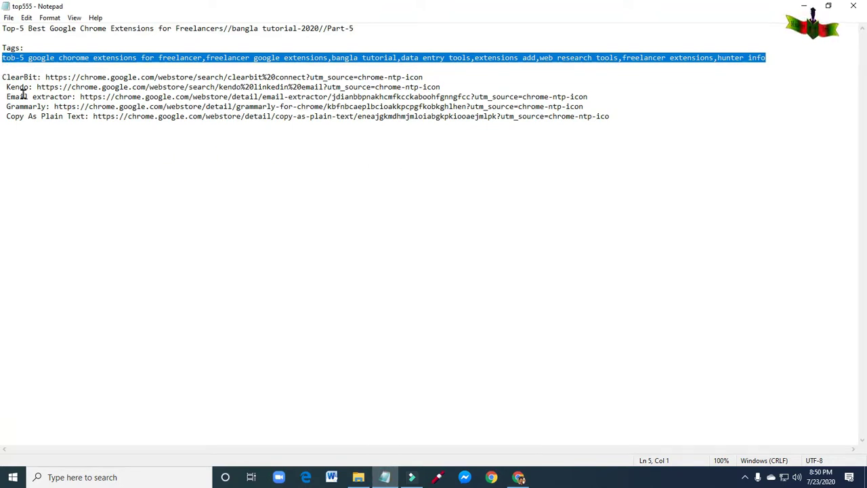
{"action": "left_click", "coordinate": [8, 18]}
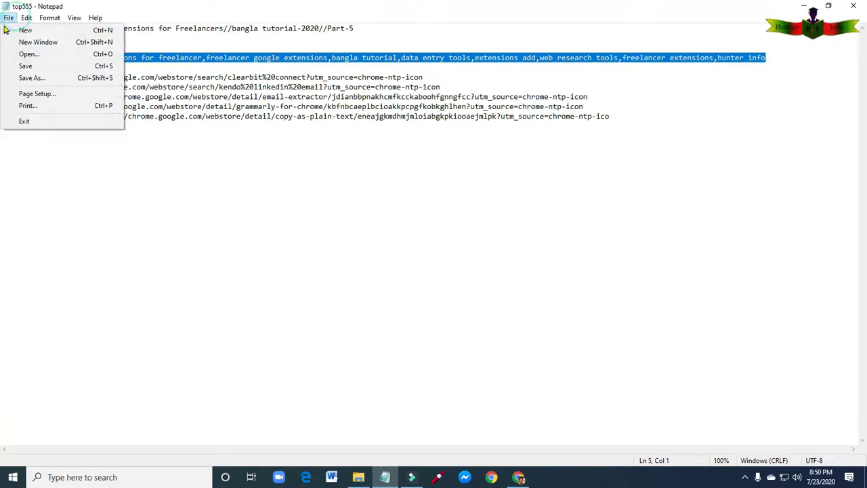
{"action": "left_click", "coordinate": [18, 55]}
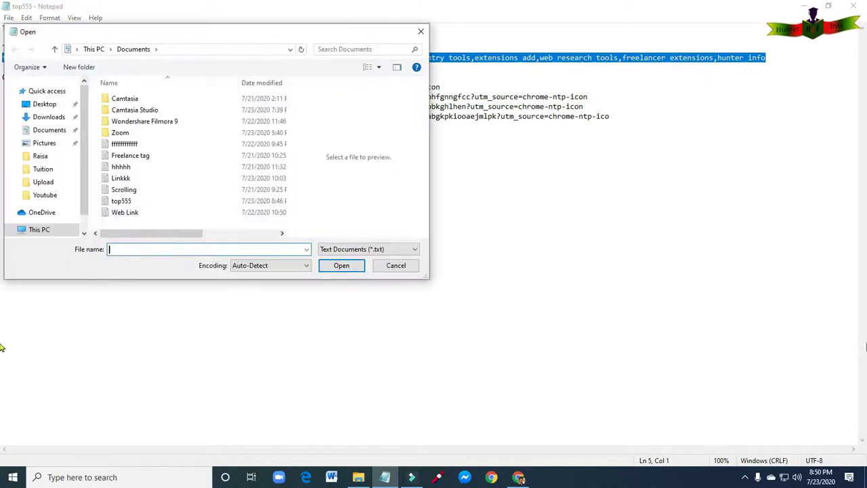
{"action": "double_click", "coordinate": [122, 179]}
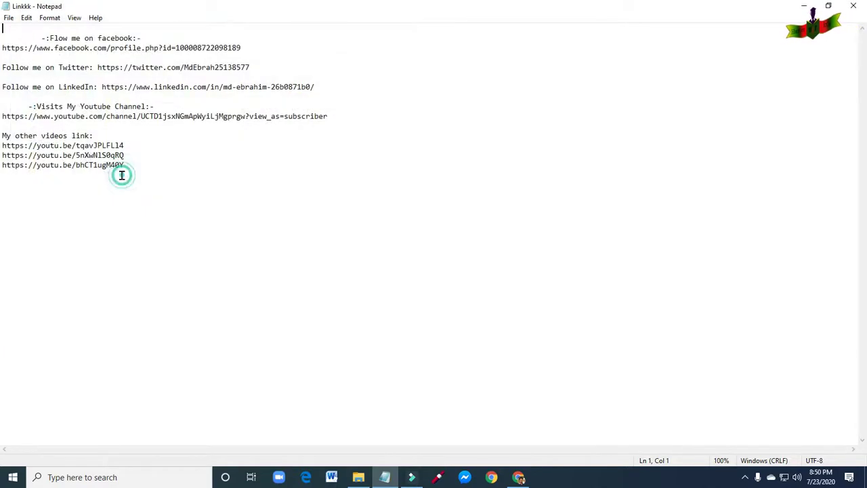
Step: Paste the copied video link on a new line at the end of "My other videos link:" and save the Linkkk file
{"action": "left_click", "coordinate": [125, 169]}
{"action": "key", "text": "Return"}
{"action": "right_click", "coordinate": [42, 197]}
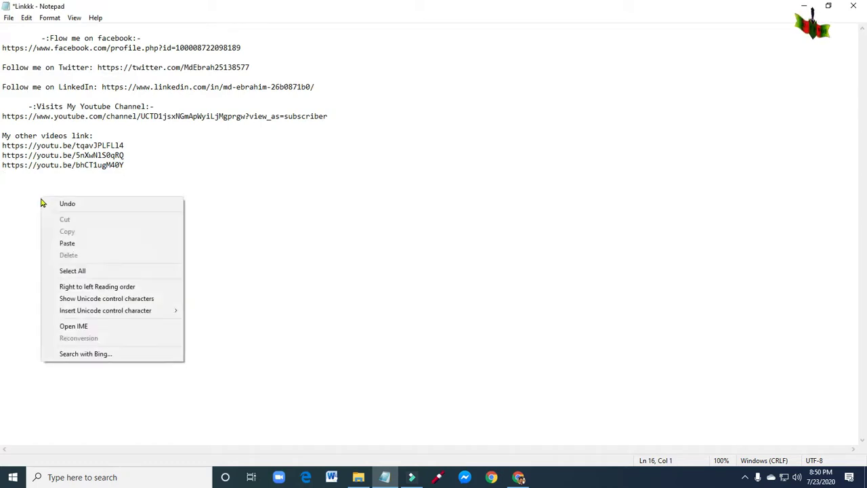
{"action": "left_click", "coordinate": [67, 243]}
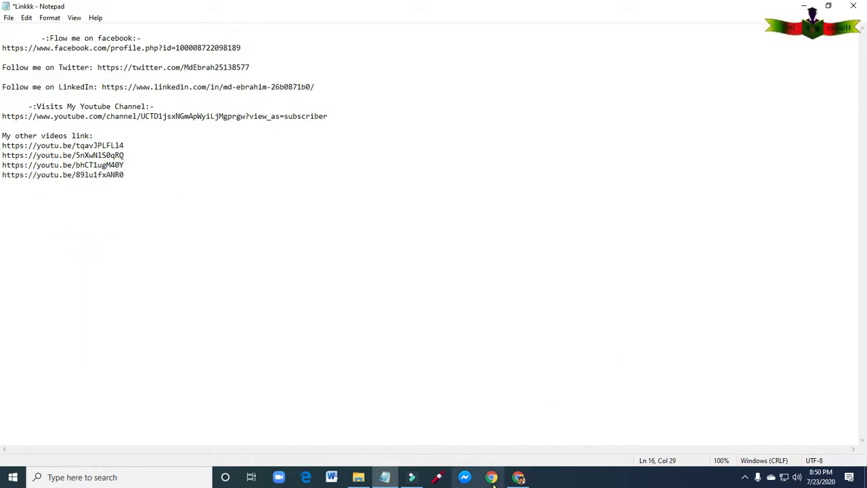
{"action": "left_click", "coordinate": [8, 19]}
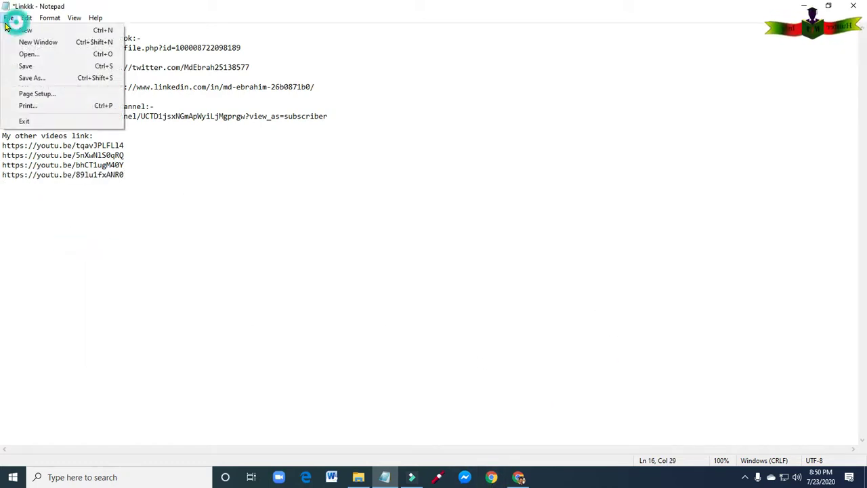
{"action": "left_click", "coordinate": [17, 68]}
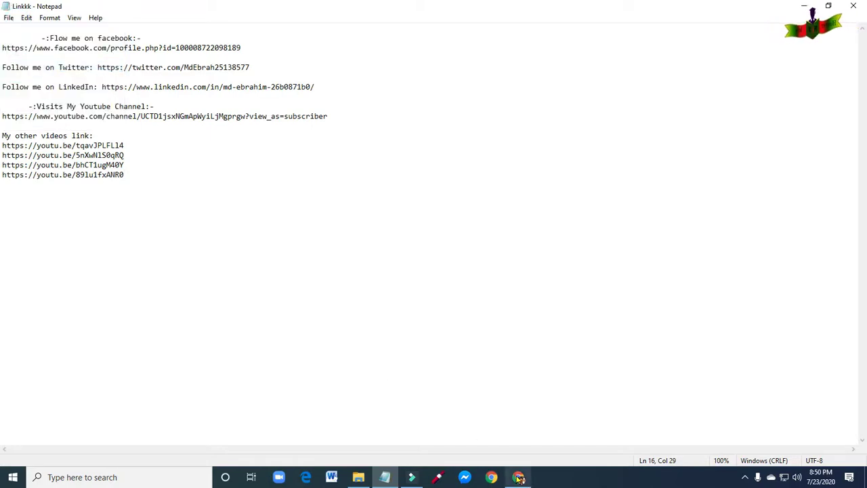
Step: Switch back to Chrome, publish the video and share it to the Facebook News Feed
{"action": "left_click", "coordinate": [519, 477]}
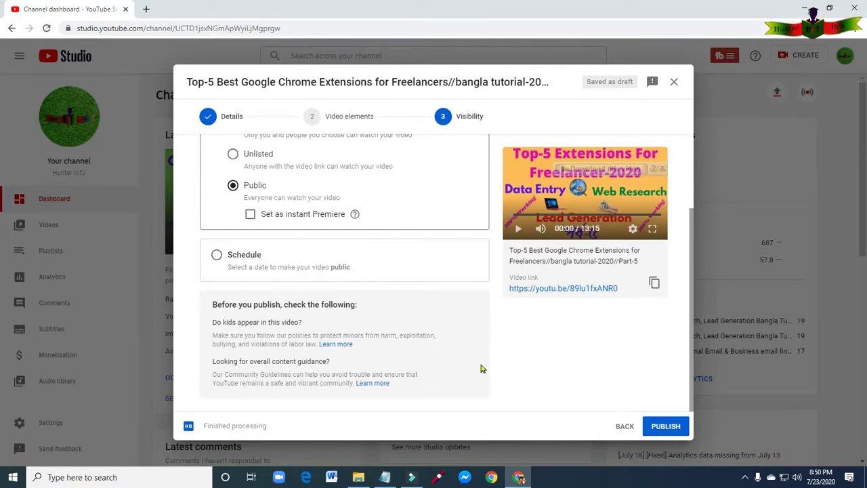
{"action": "left_click", "coordinate": [663, 428]}
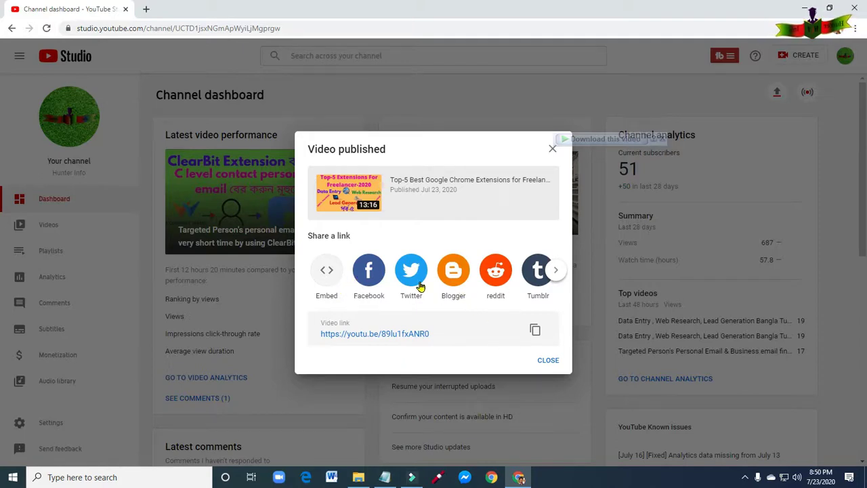
{"action": "left_click", "coordinate": [368, 272]}
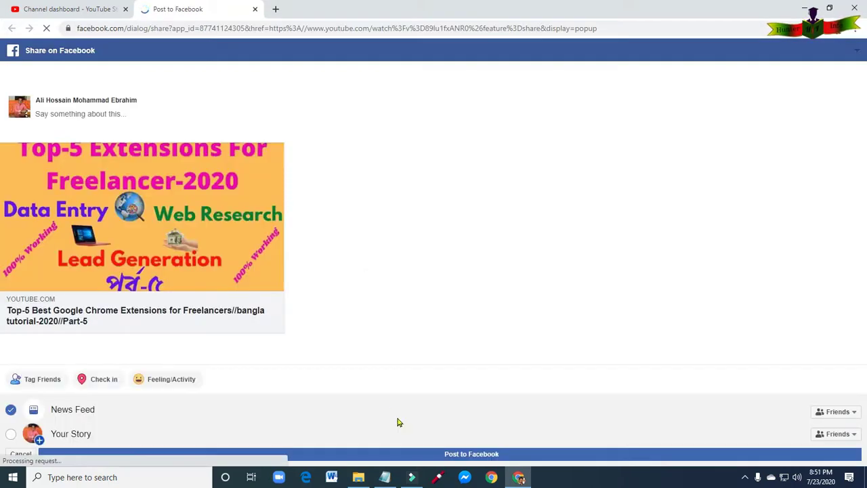
{"action": "left_click", "coordinate": [452, 456]}
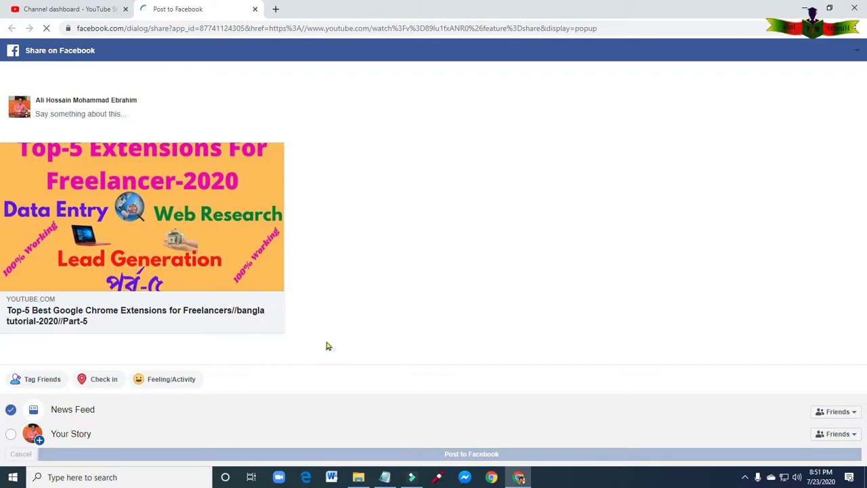
Step: Return to YouTube Studio, close the Video published dialog and open the channel from the account options
{"action": "left_click", "coordinate": [36, 11]}
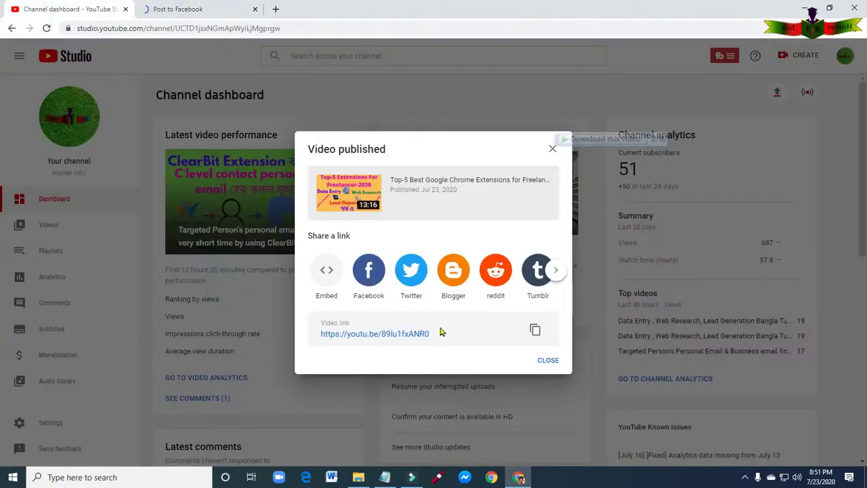
{"action": "left_click", "coordinate": [552, 149]}
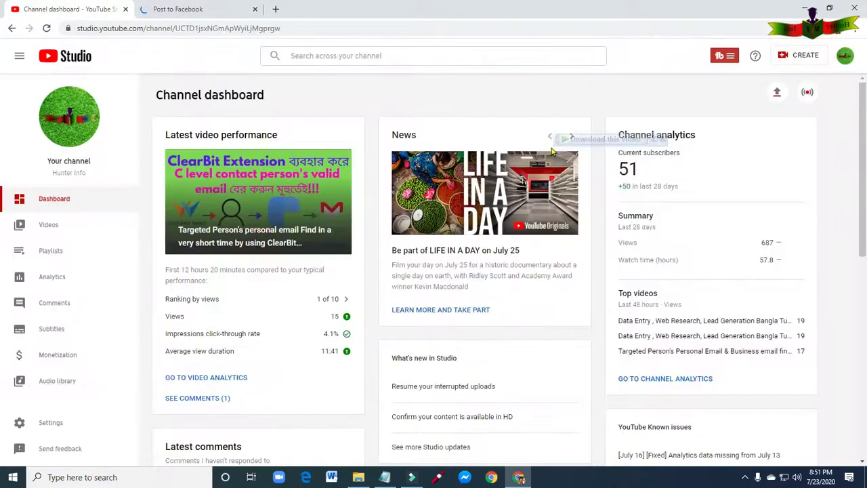
{"action": "left_click", "coordinate": [845, 55]}
{"action": "left_click", "coordinate": [752, 119]}
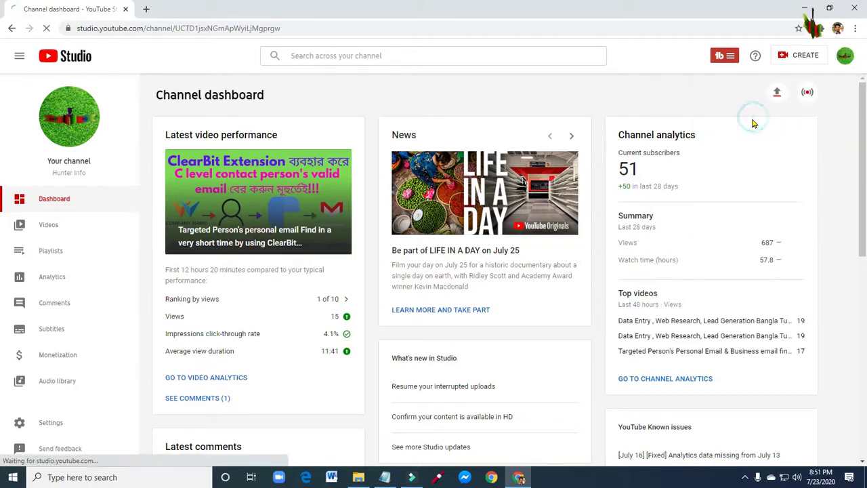